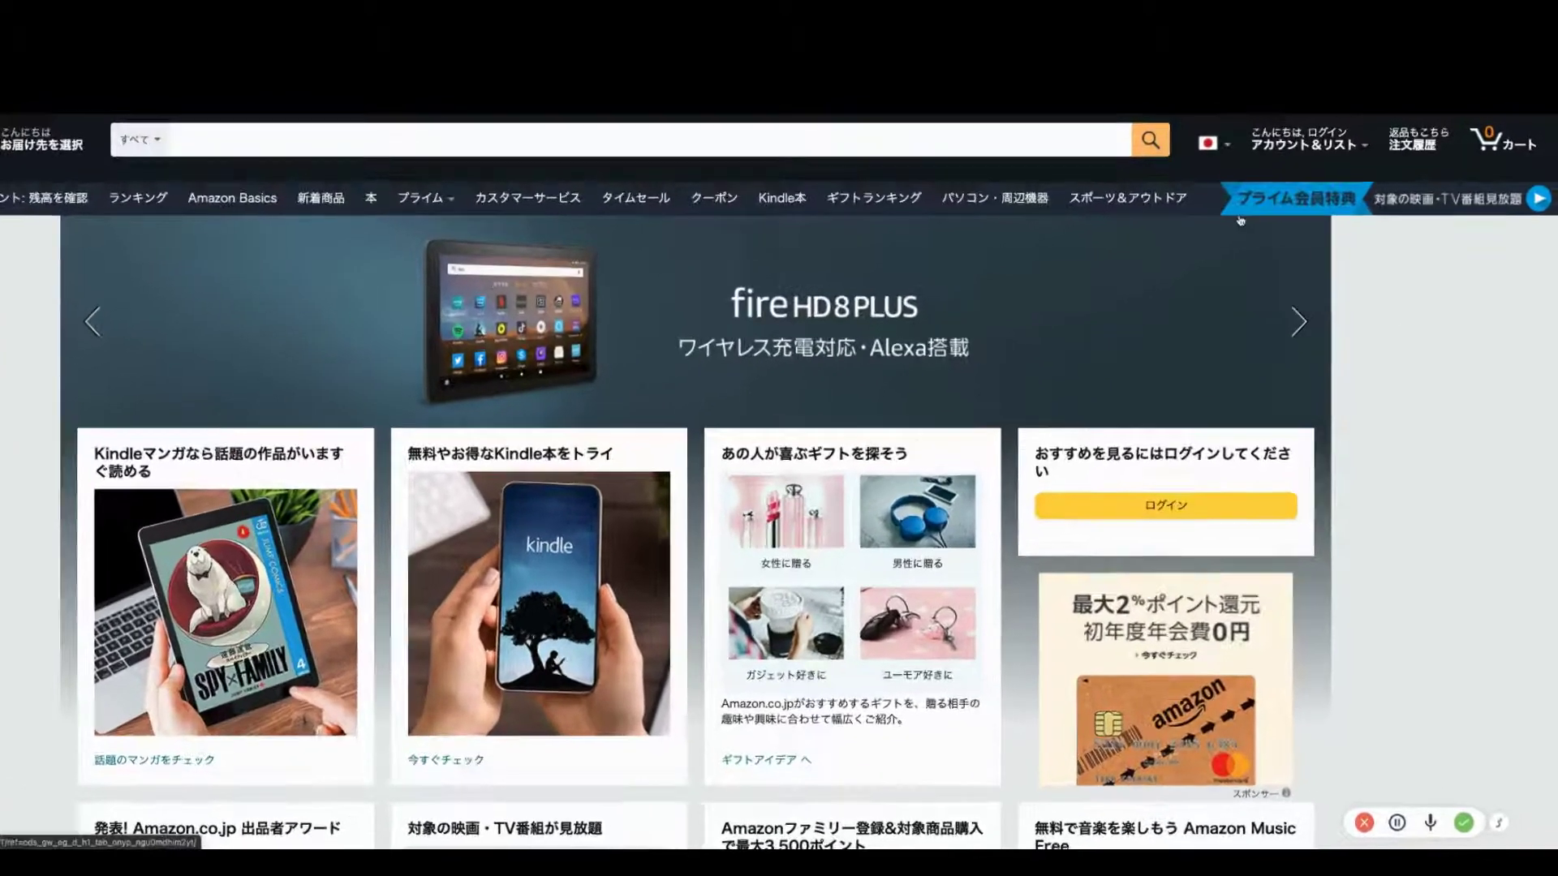
Switch the site language to English and open the account registration page for new customers.
mouse_move(1209, 144)
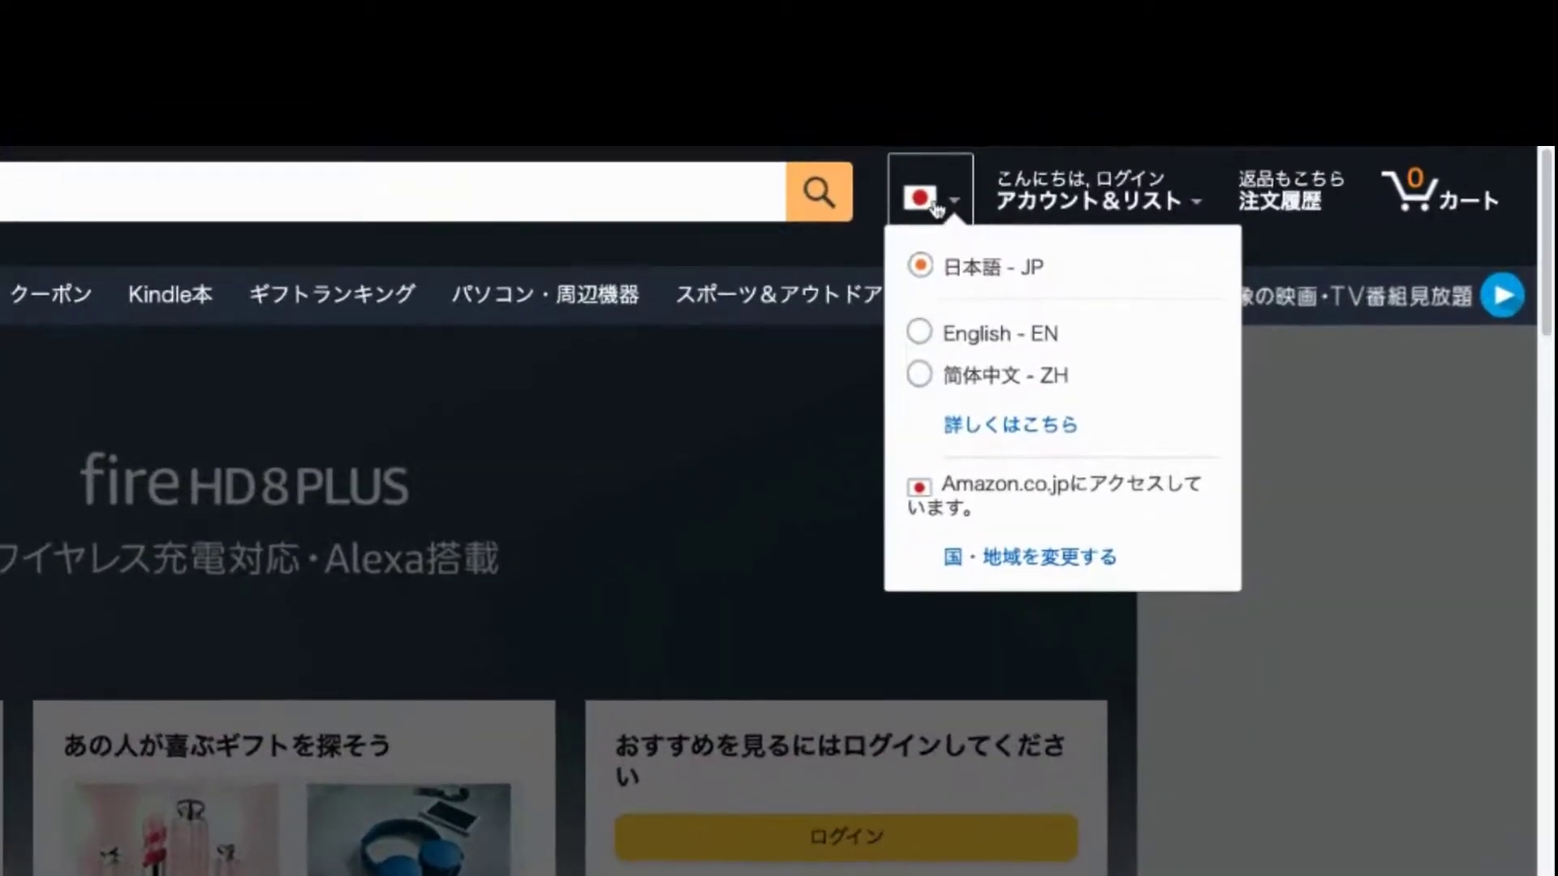
left_click(921, 334)
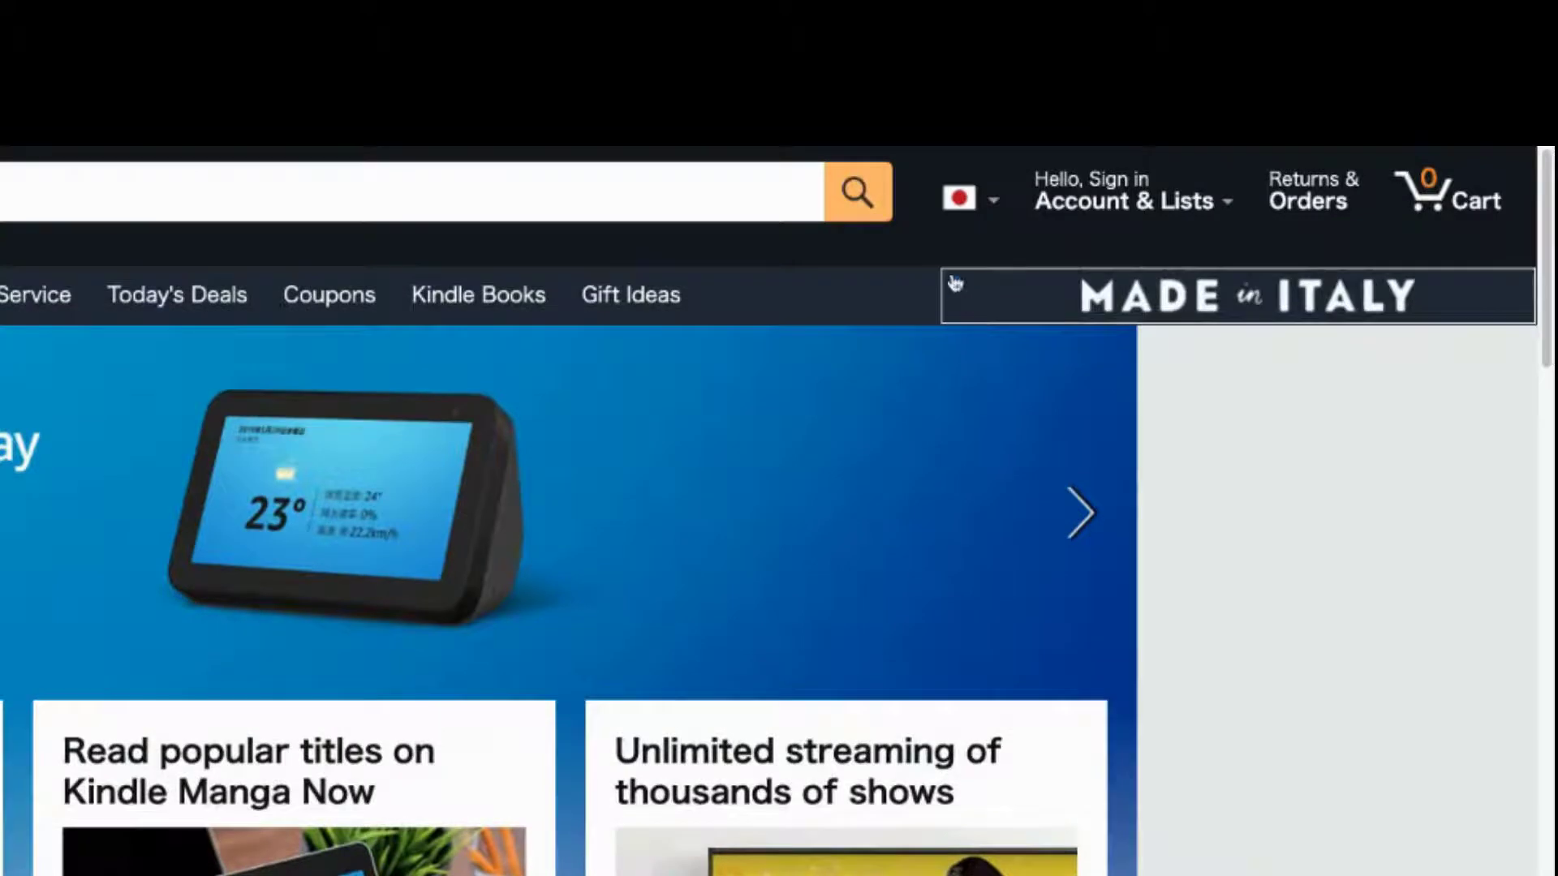
mouse_move(1125, 209)
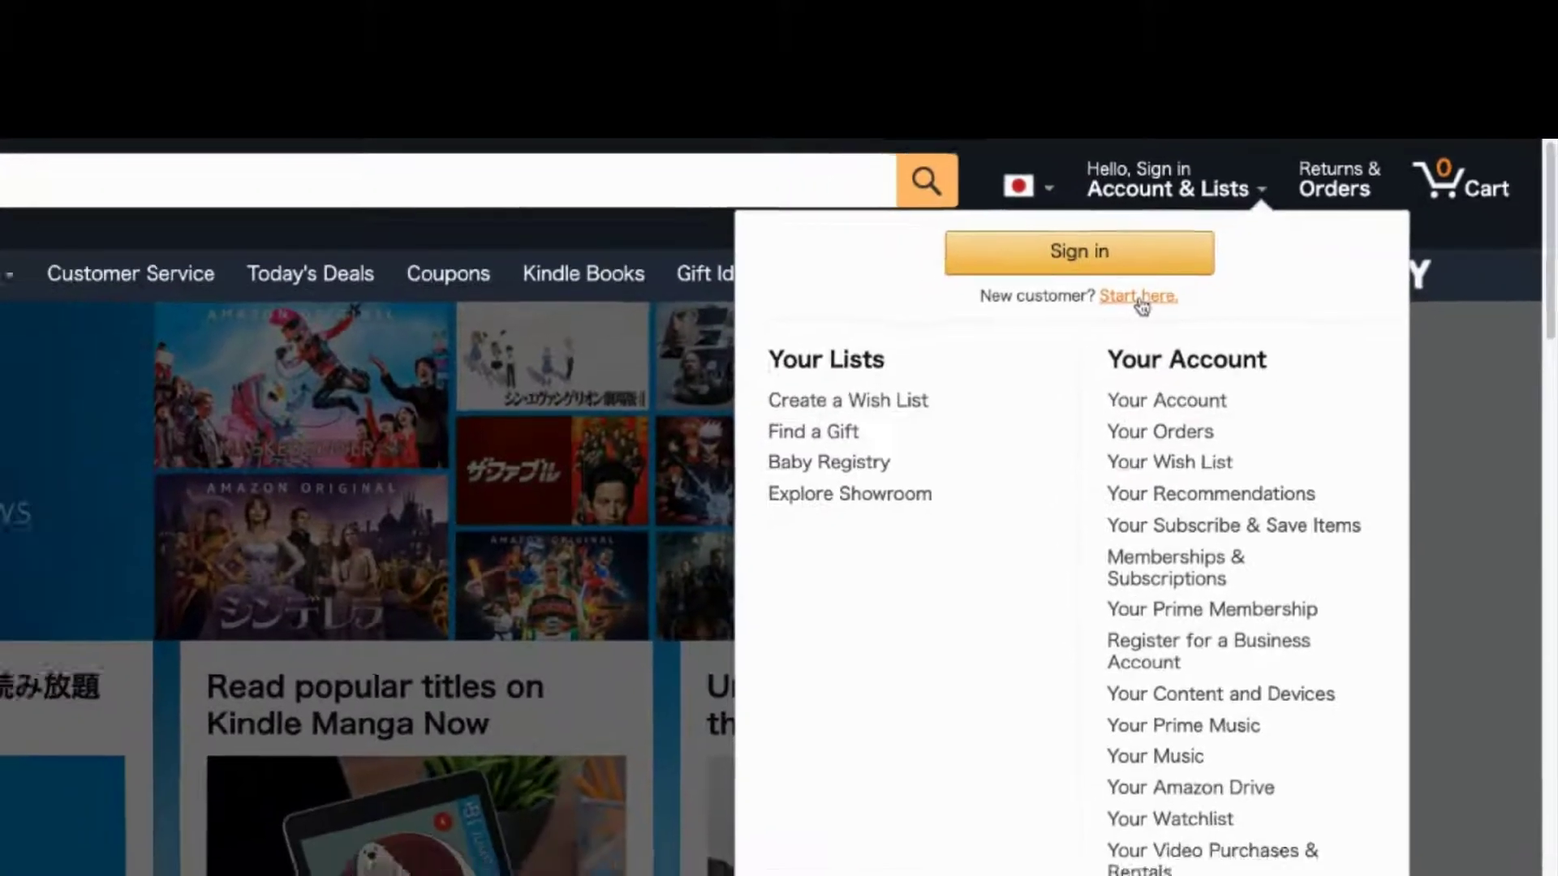
left_click(1092, 320)
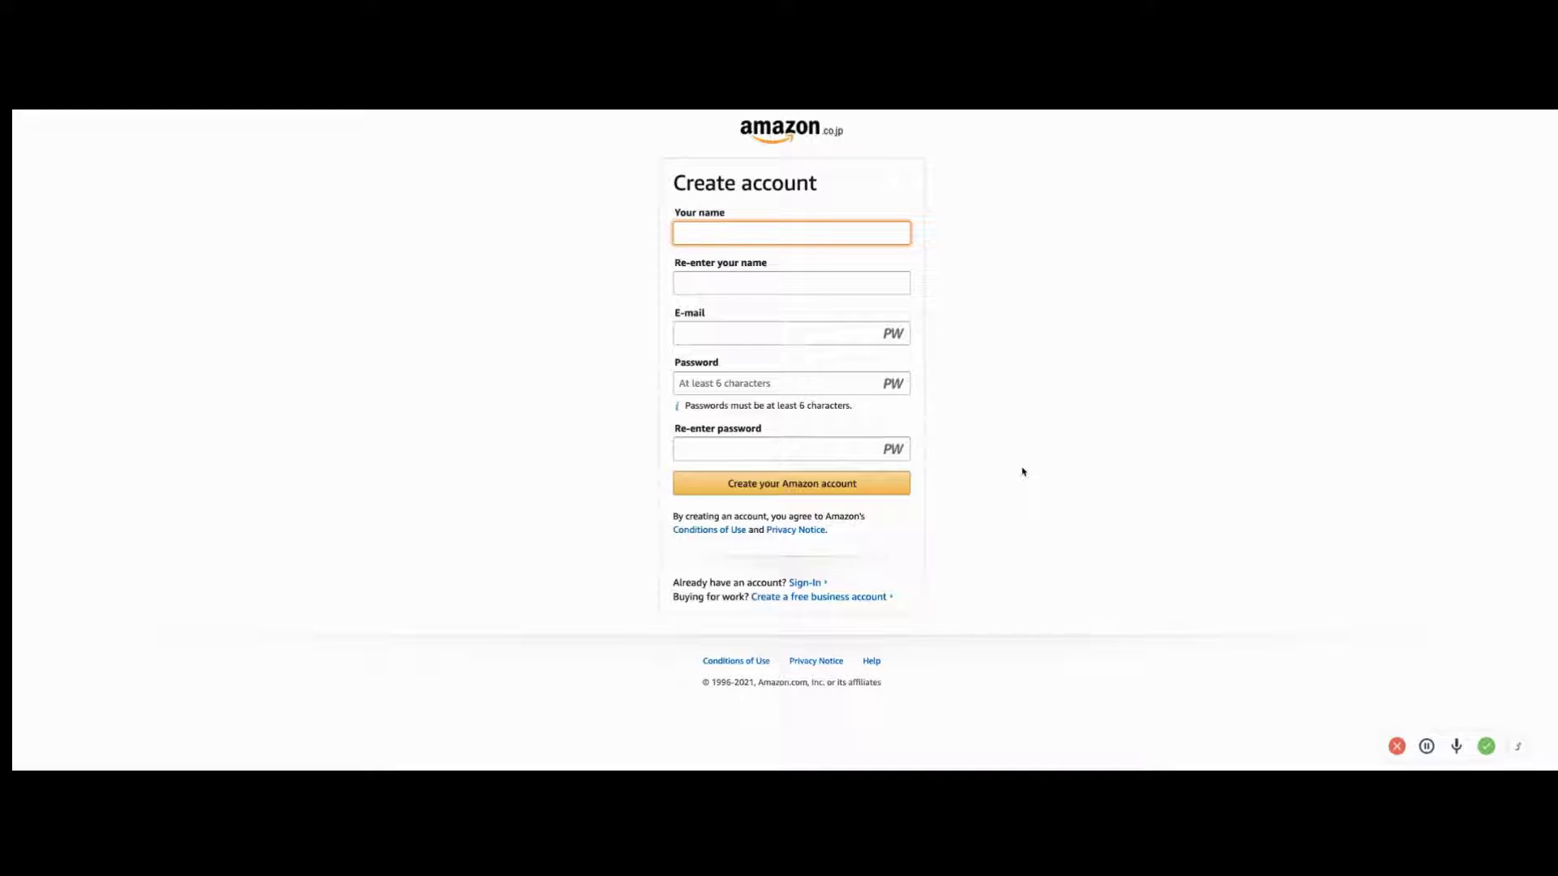
Go to the sign-in page for existing customers and sign in to the account.
left_click(805, 582)
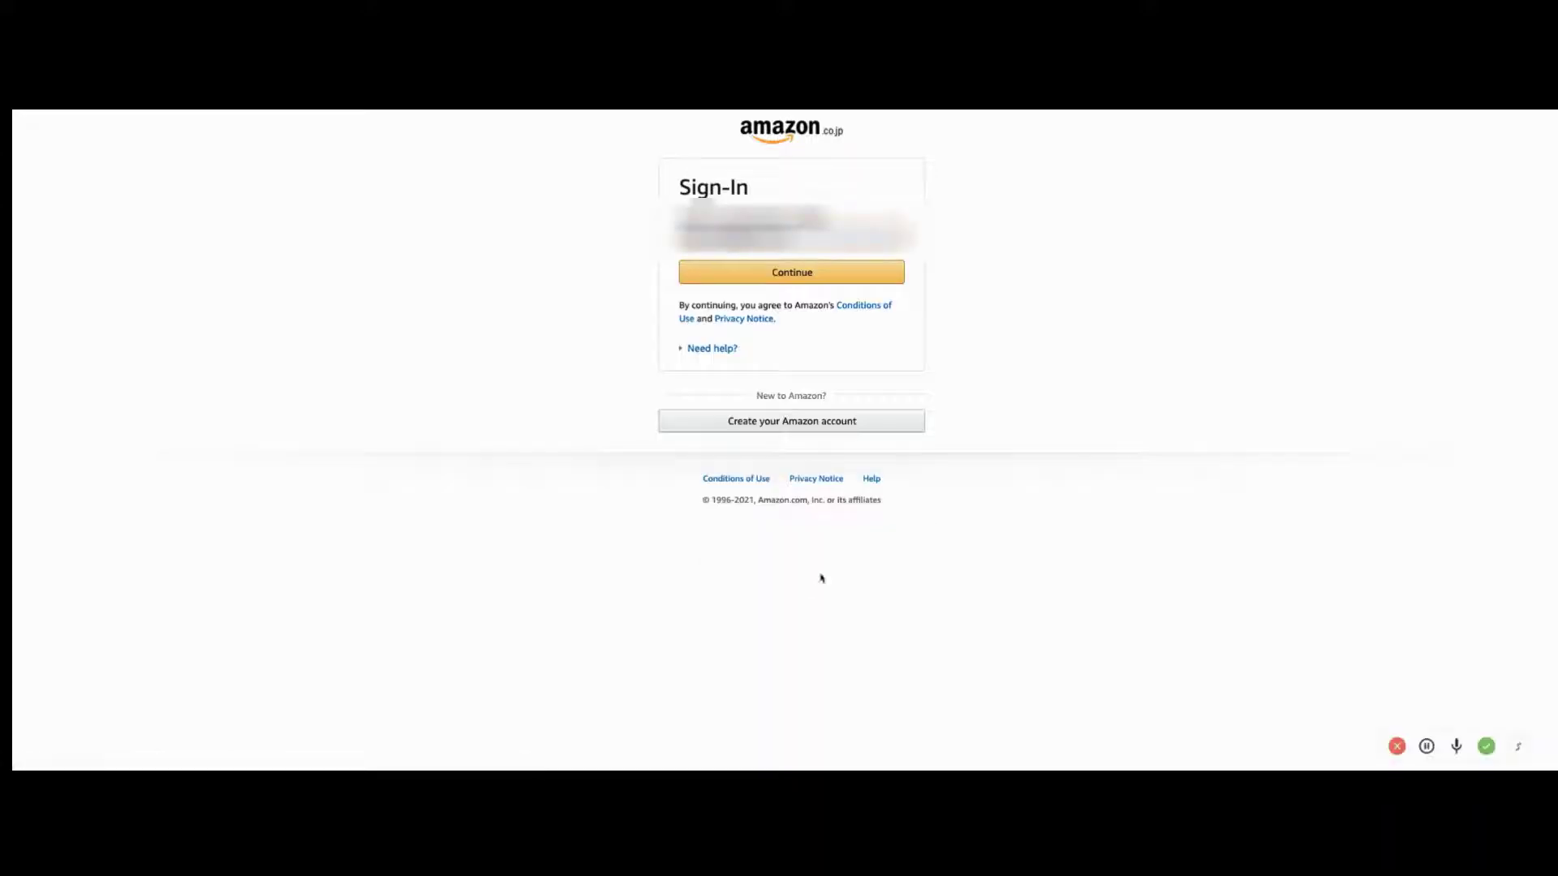
left_click(862, 278)
left_click(856, 303)
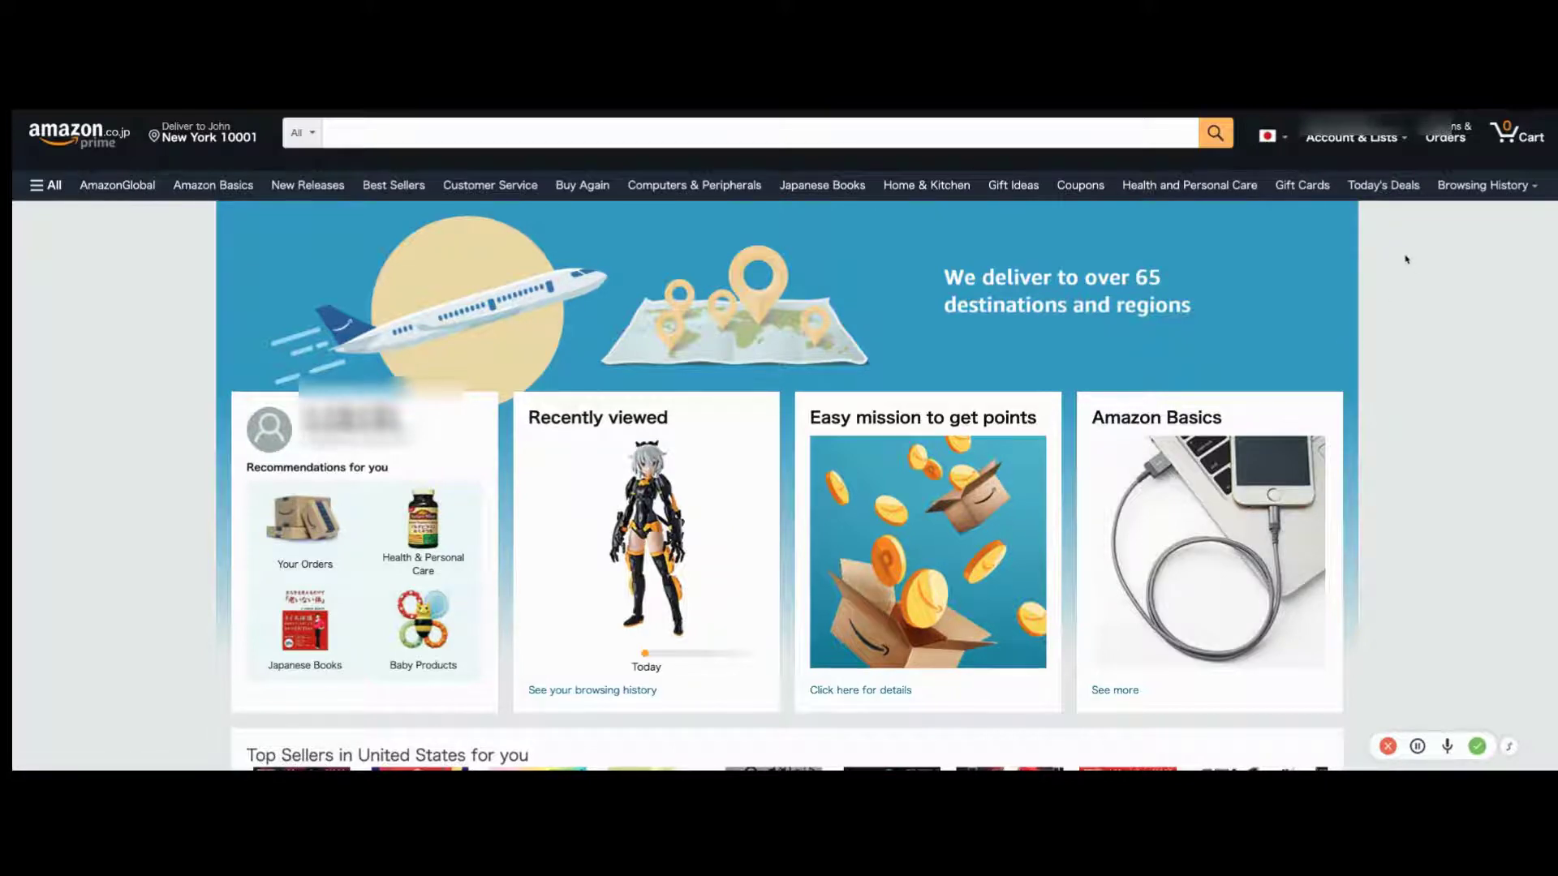
Open the account's saved addresses and bring up the form for adding a new address.
mouse_move(1367, 144)
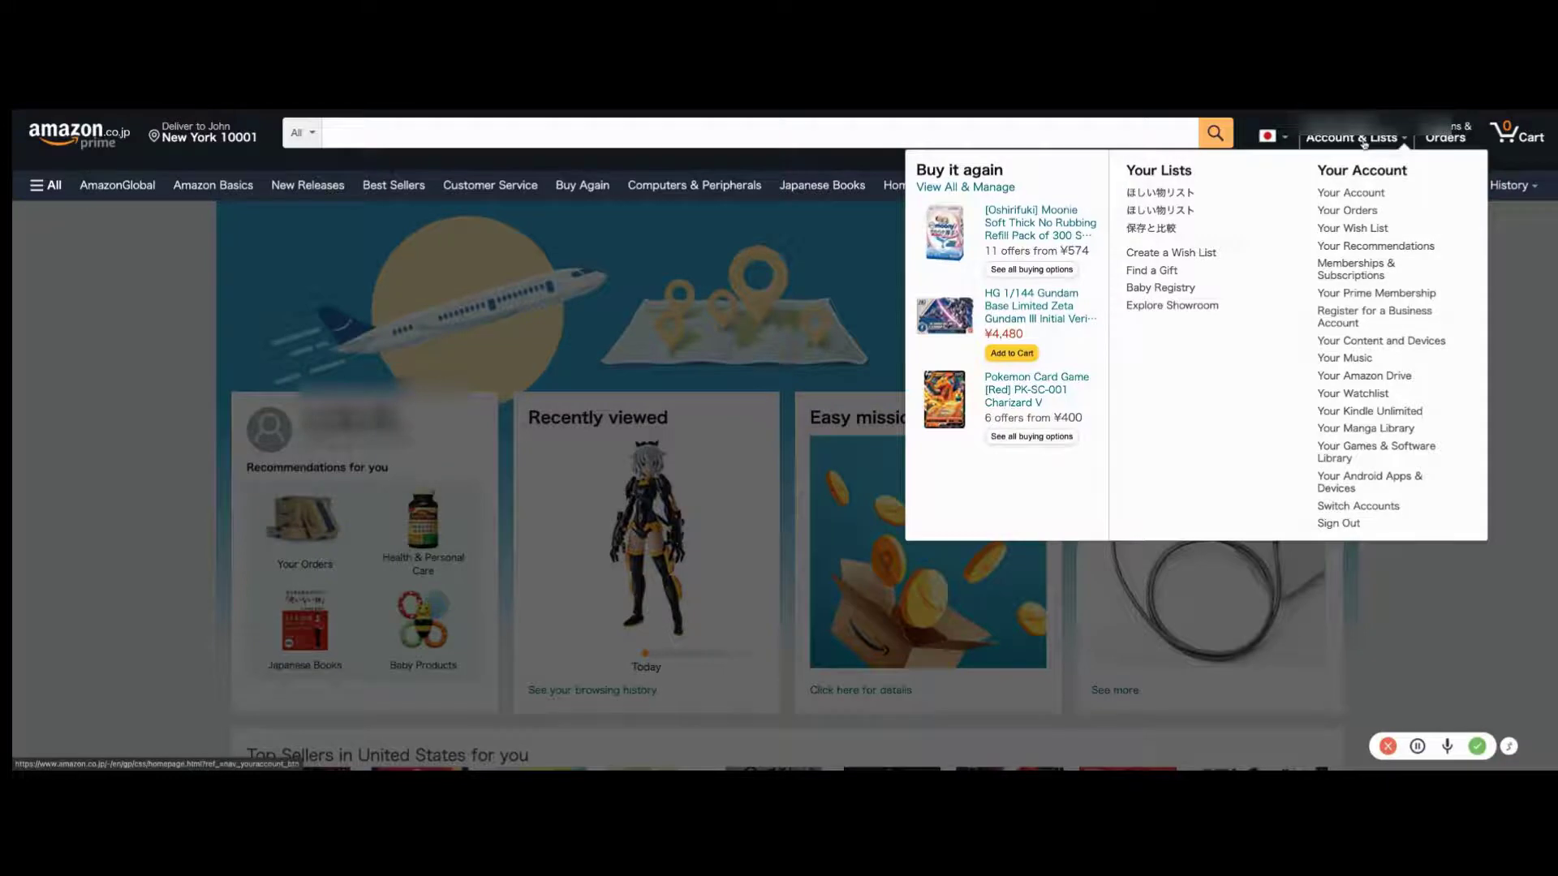
left_click(1352, 197)
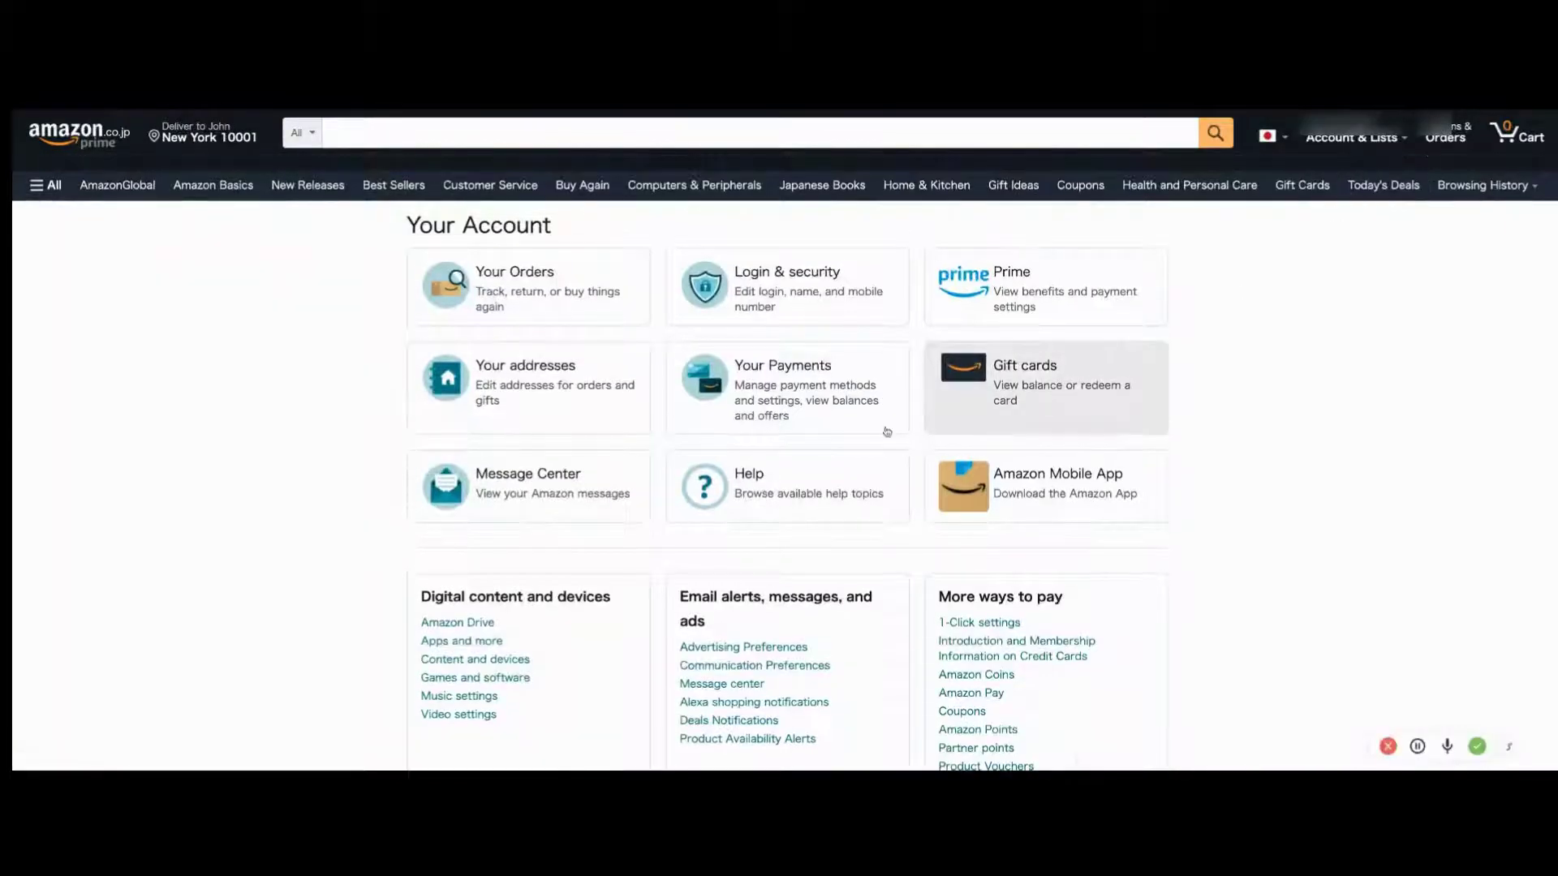
left_click(515, 405)
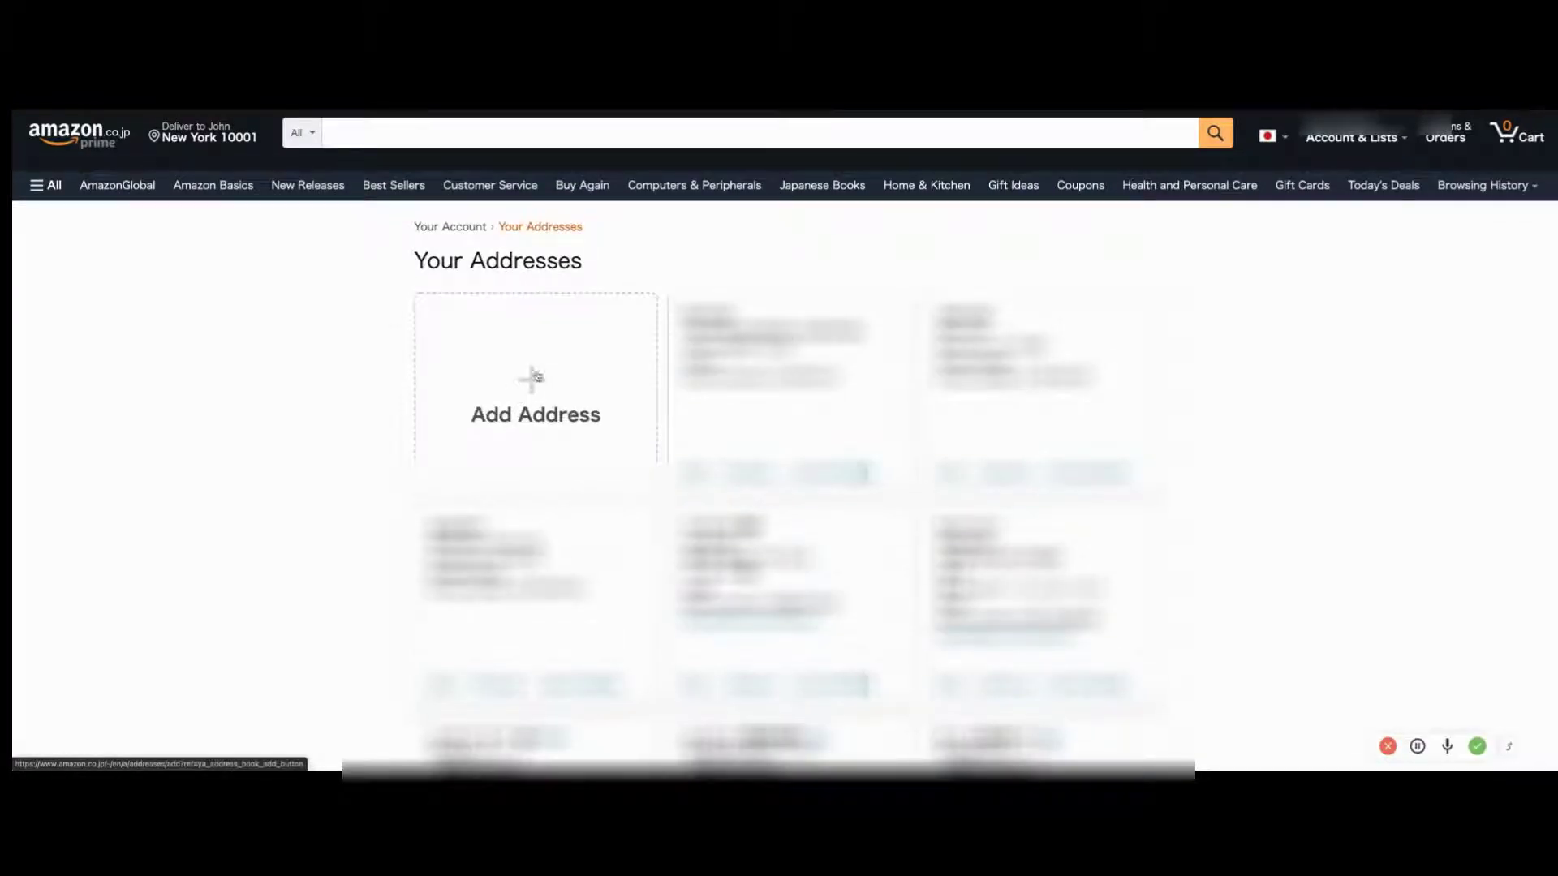
left_click(525, 378)
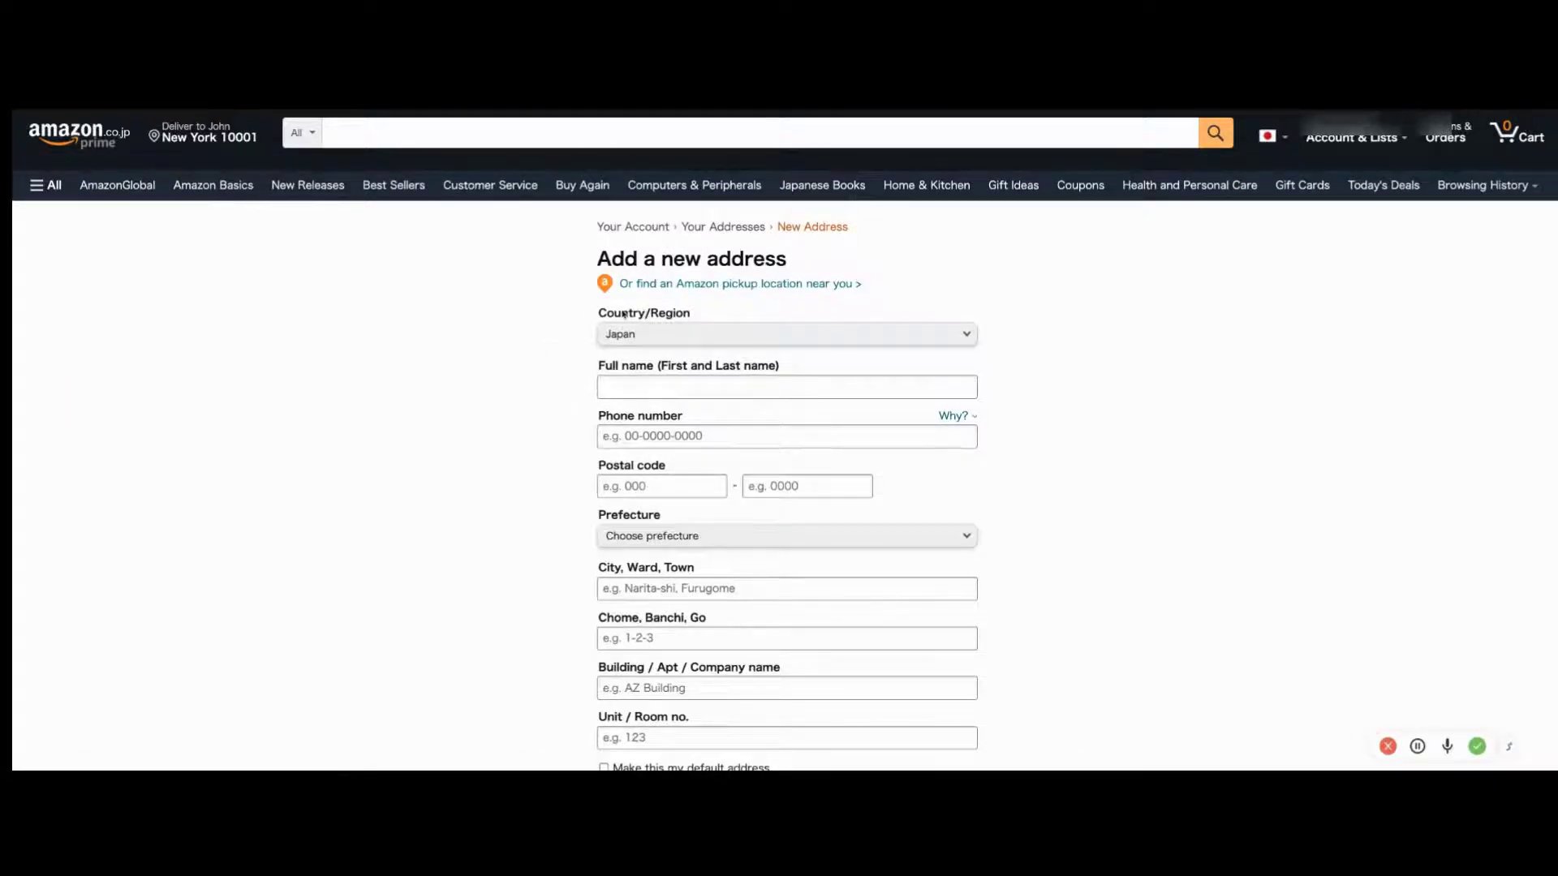
Set the country/region of the new address to United States.
left_click(671, 332)
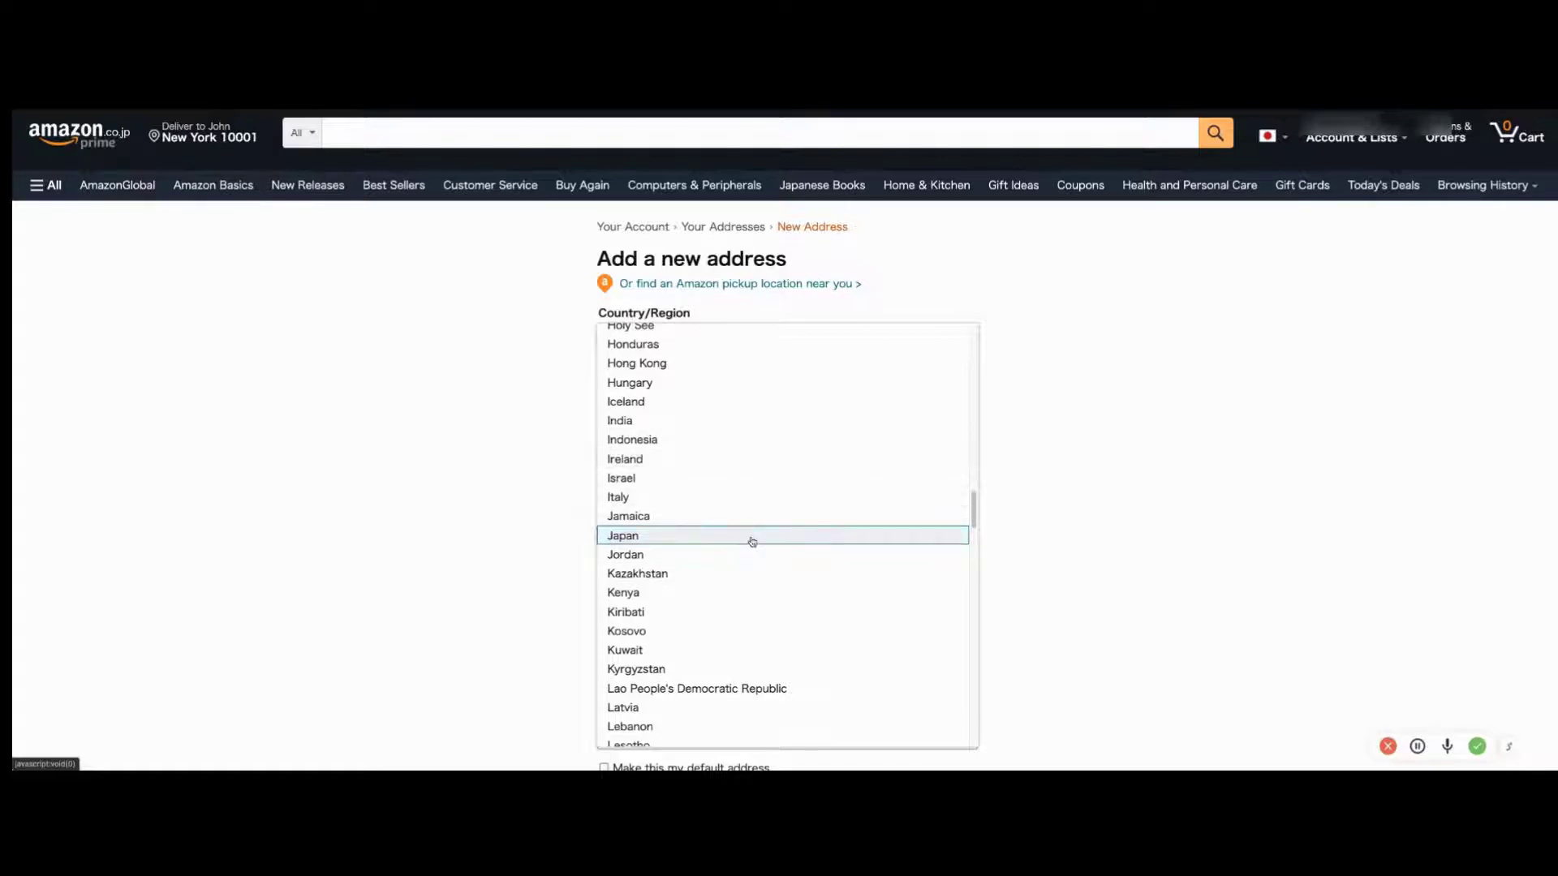
scroll(748, 541, "down", 2)
scroll(751, 541, "down", 20)
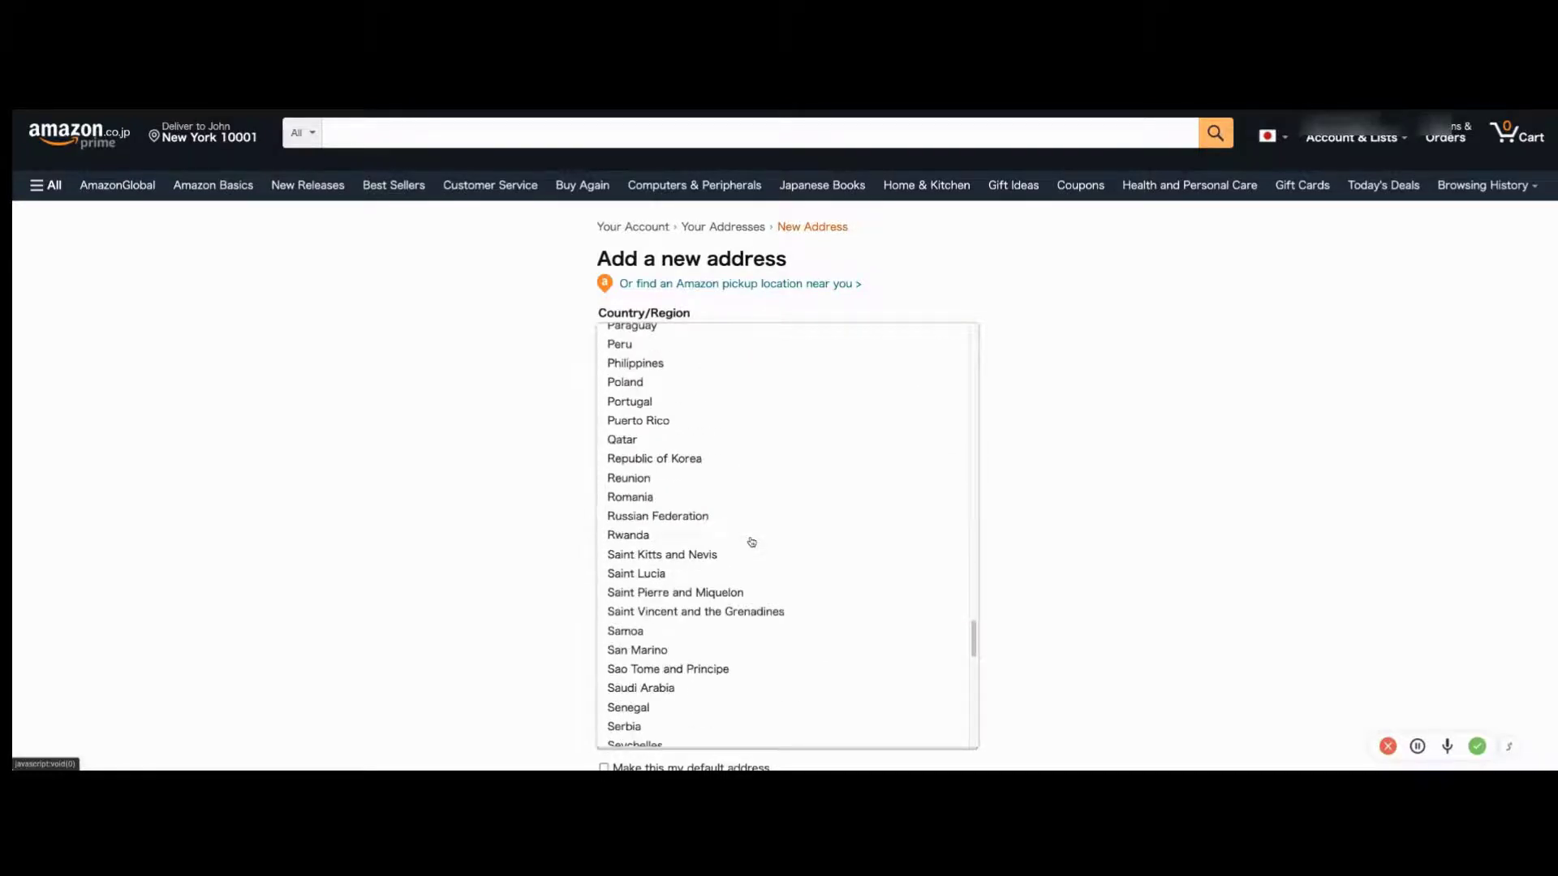
scroll(751, 541, "down", 10)
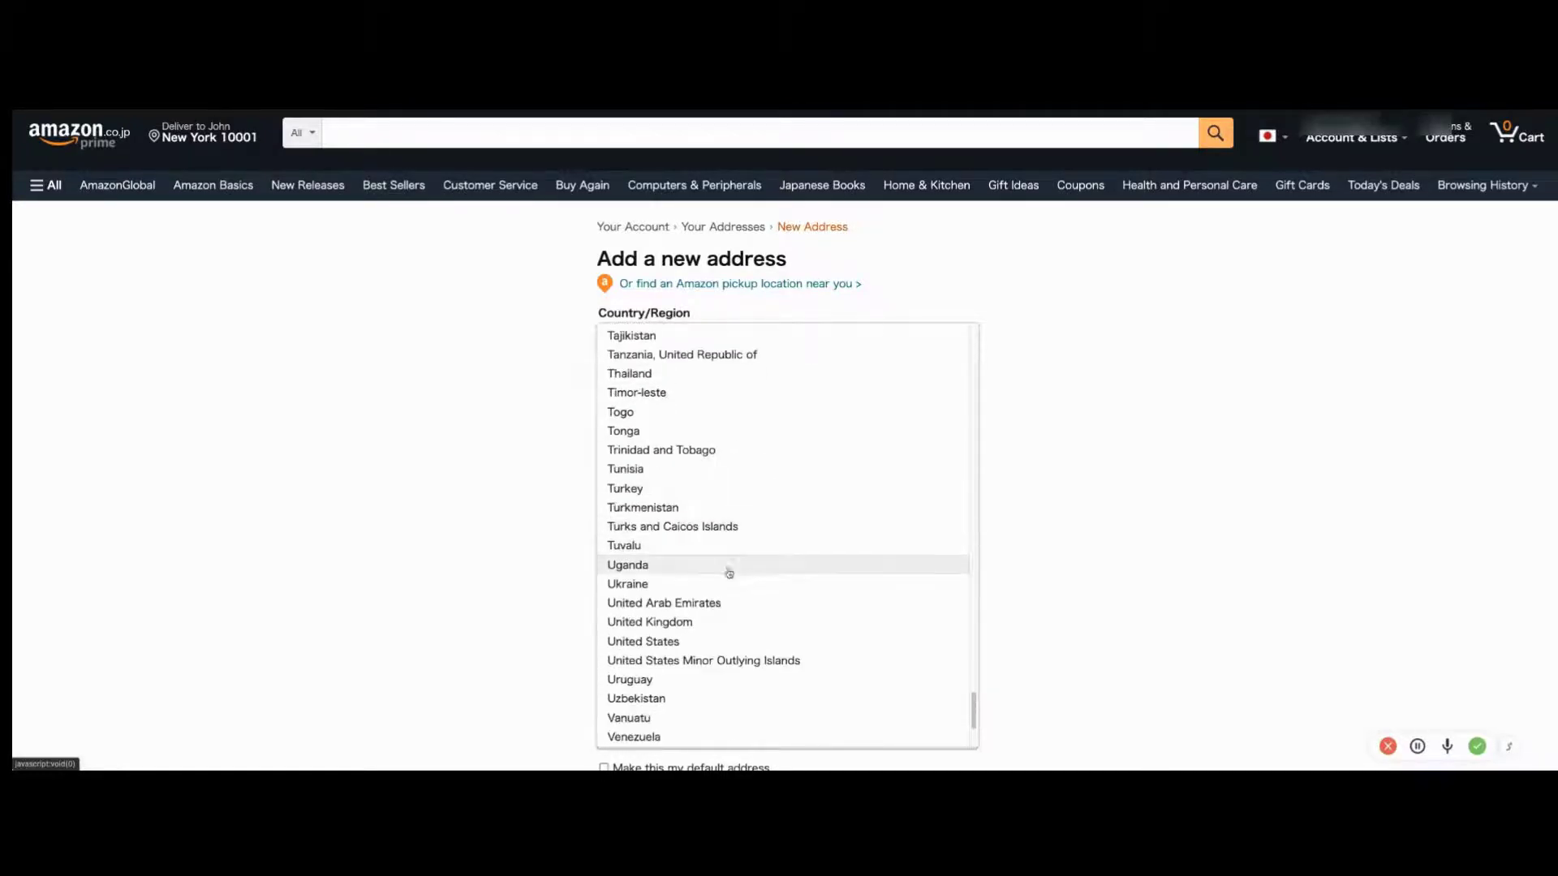
left_click(723, 642)
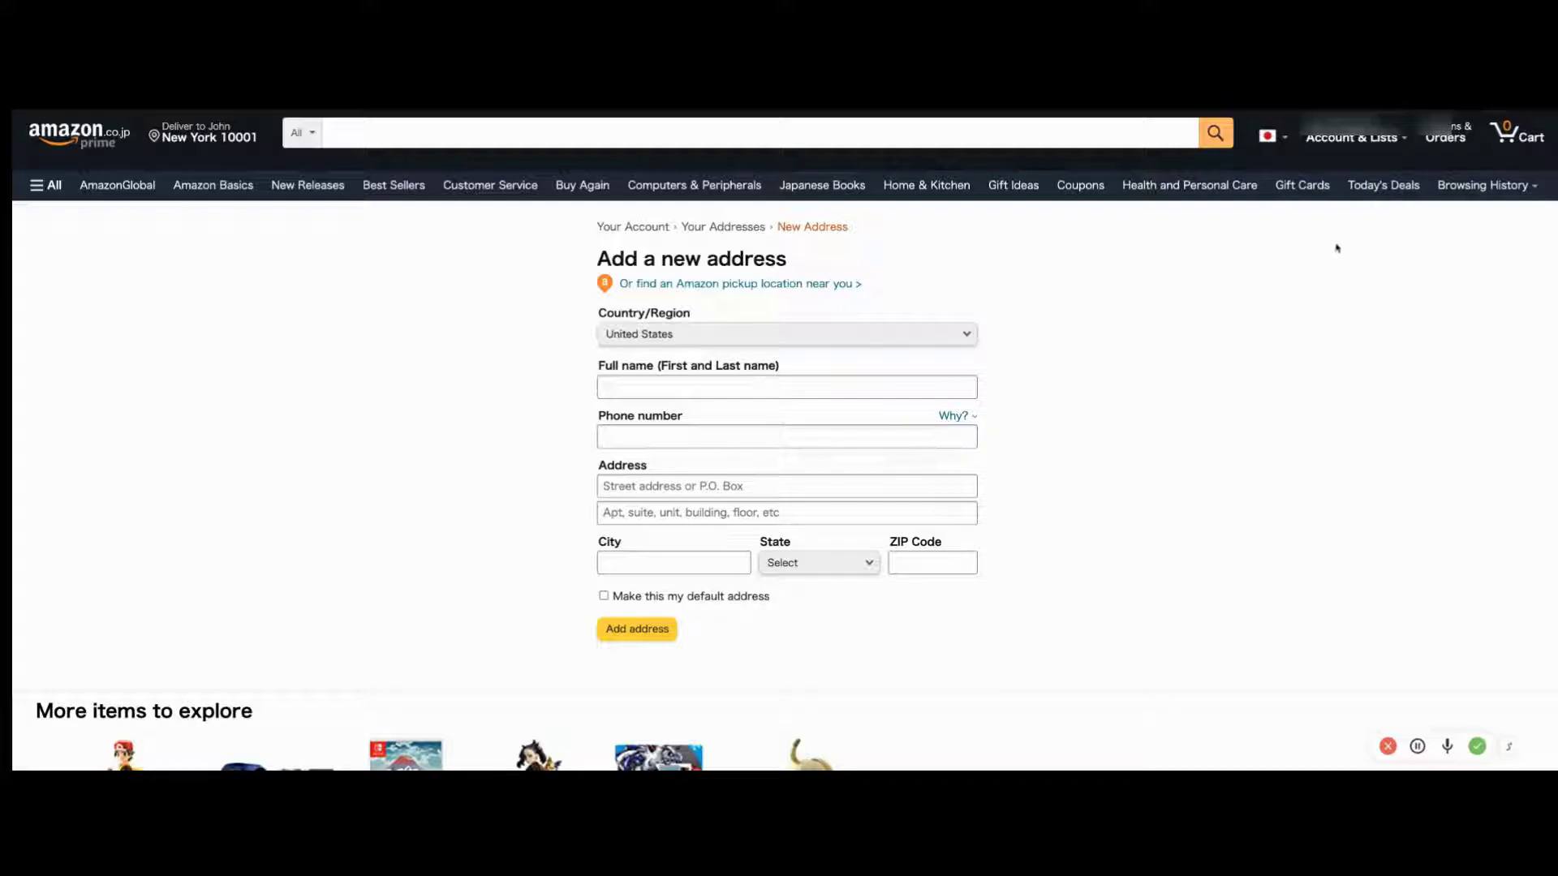
View the form for adding a credit or debit card in the account's payment wallet, and cancel it without adding a card.
mouse_move(1350, 154)
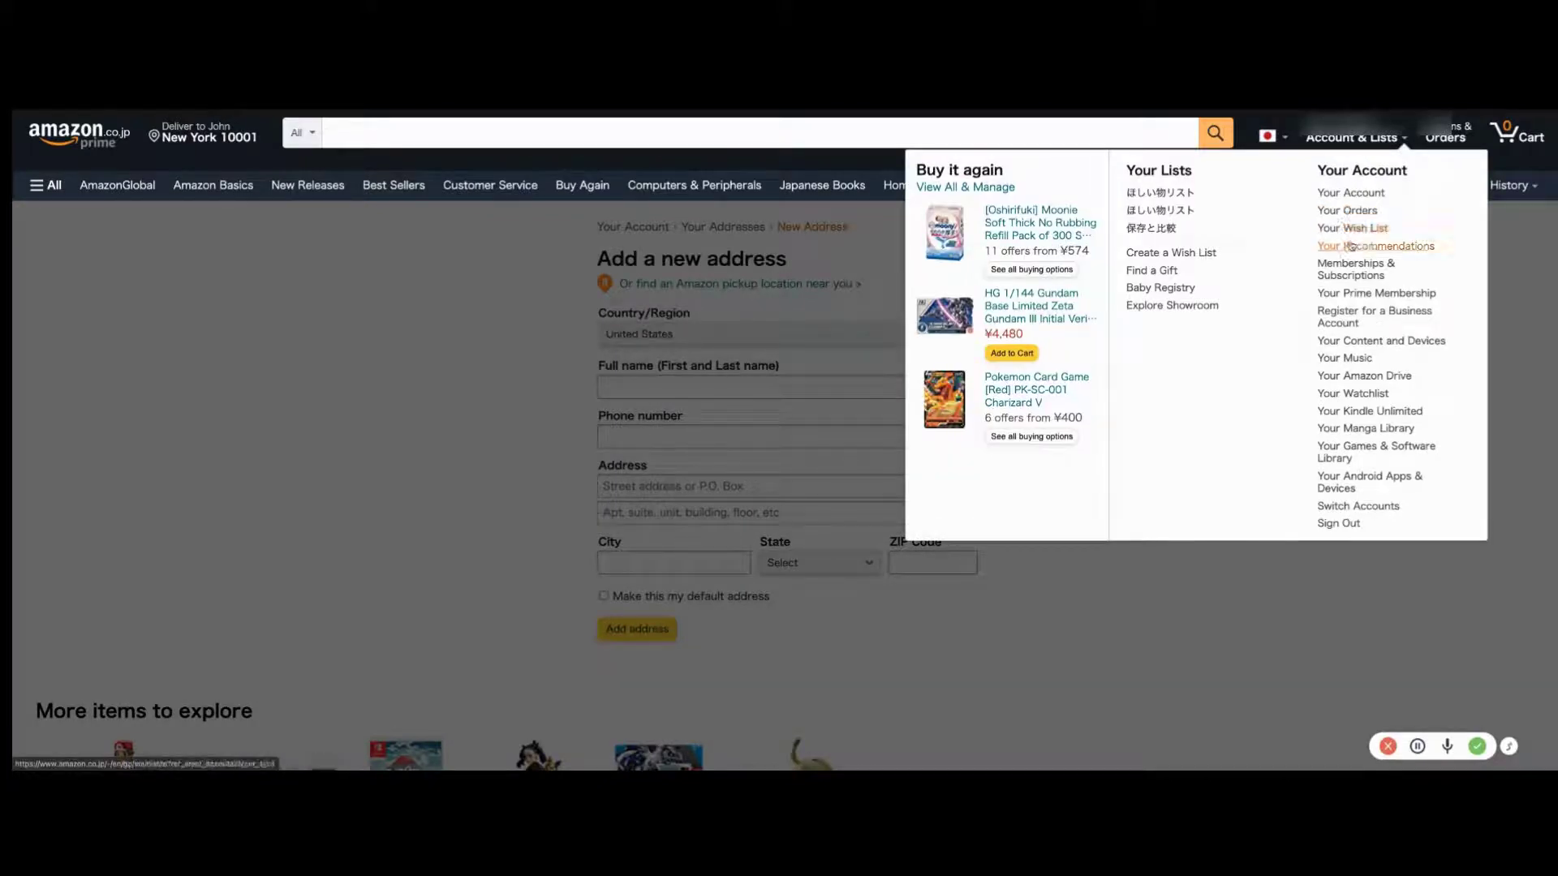
left_click(1347, 195)
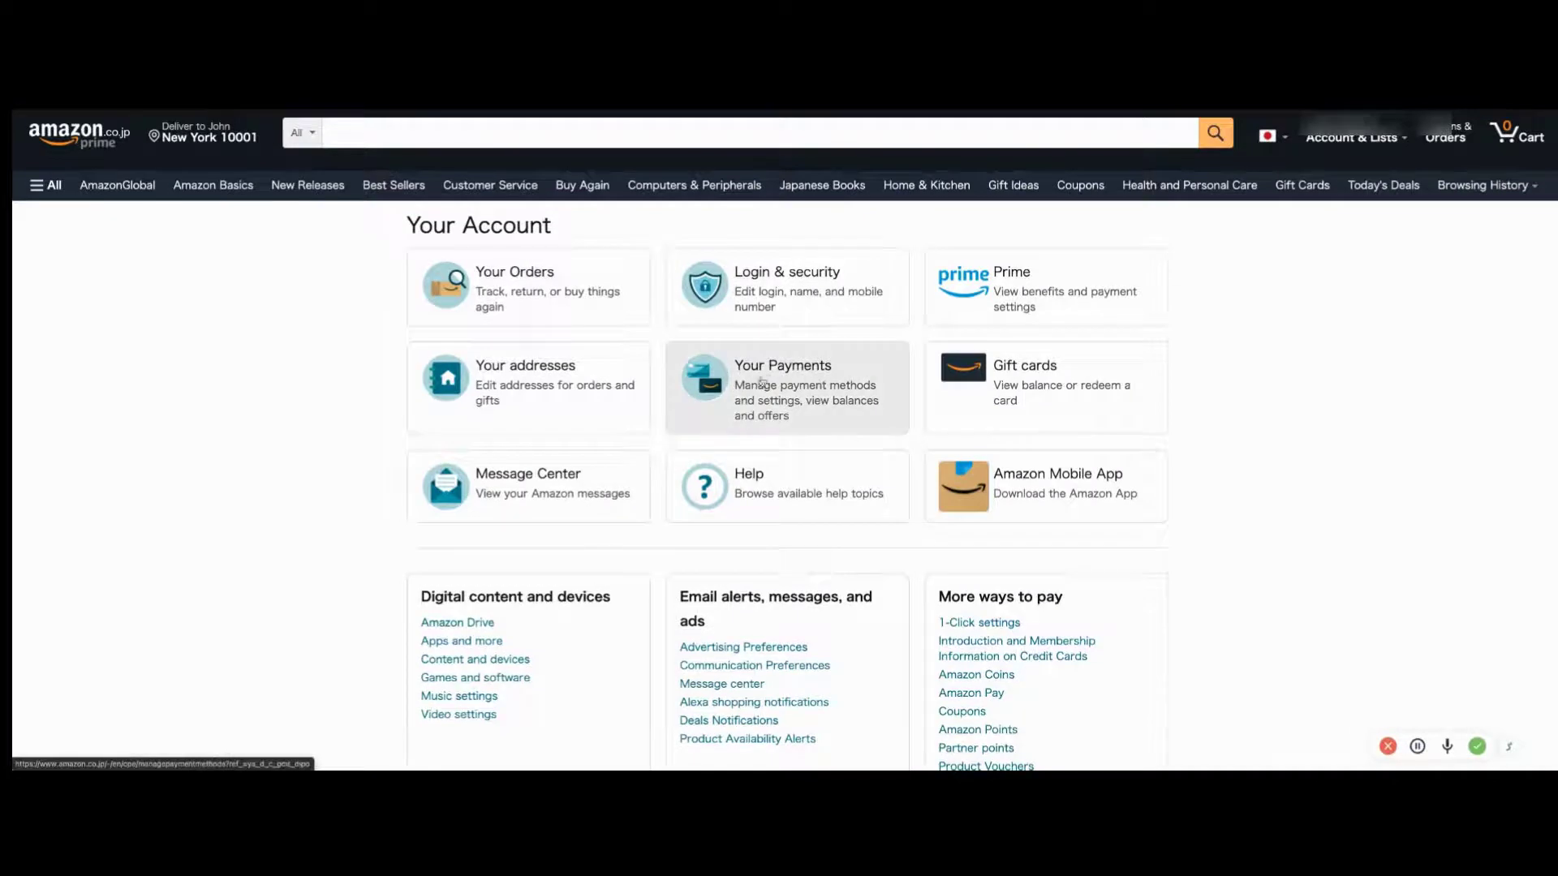
left_click(786, 383)
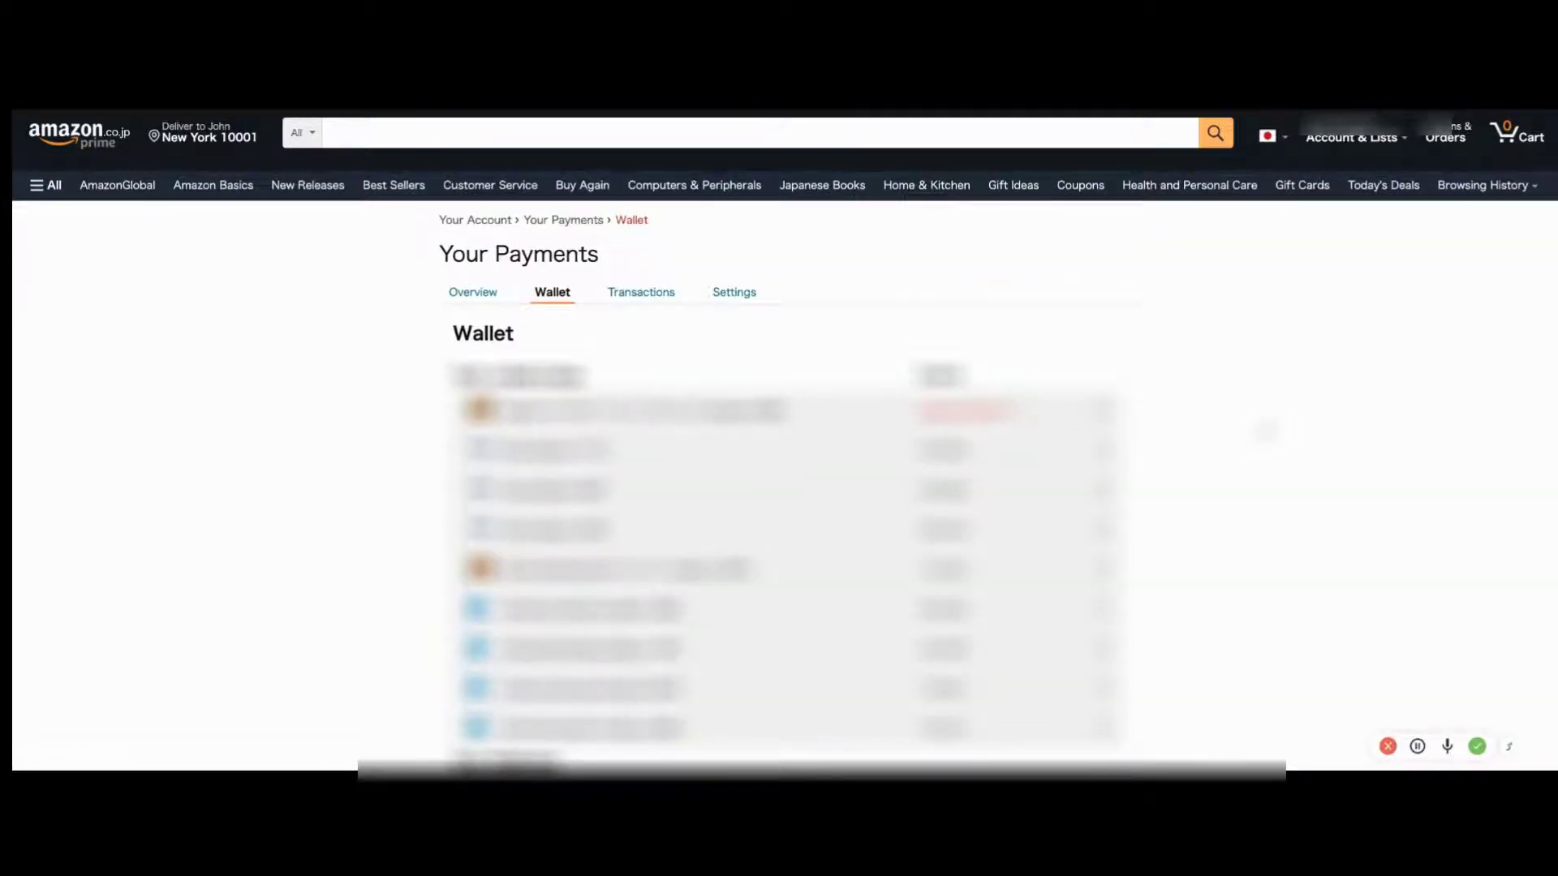
scroll(785, 438, "down", 3)
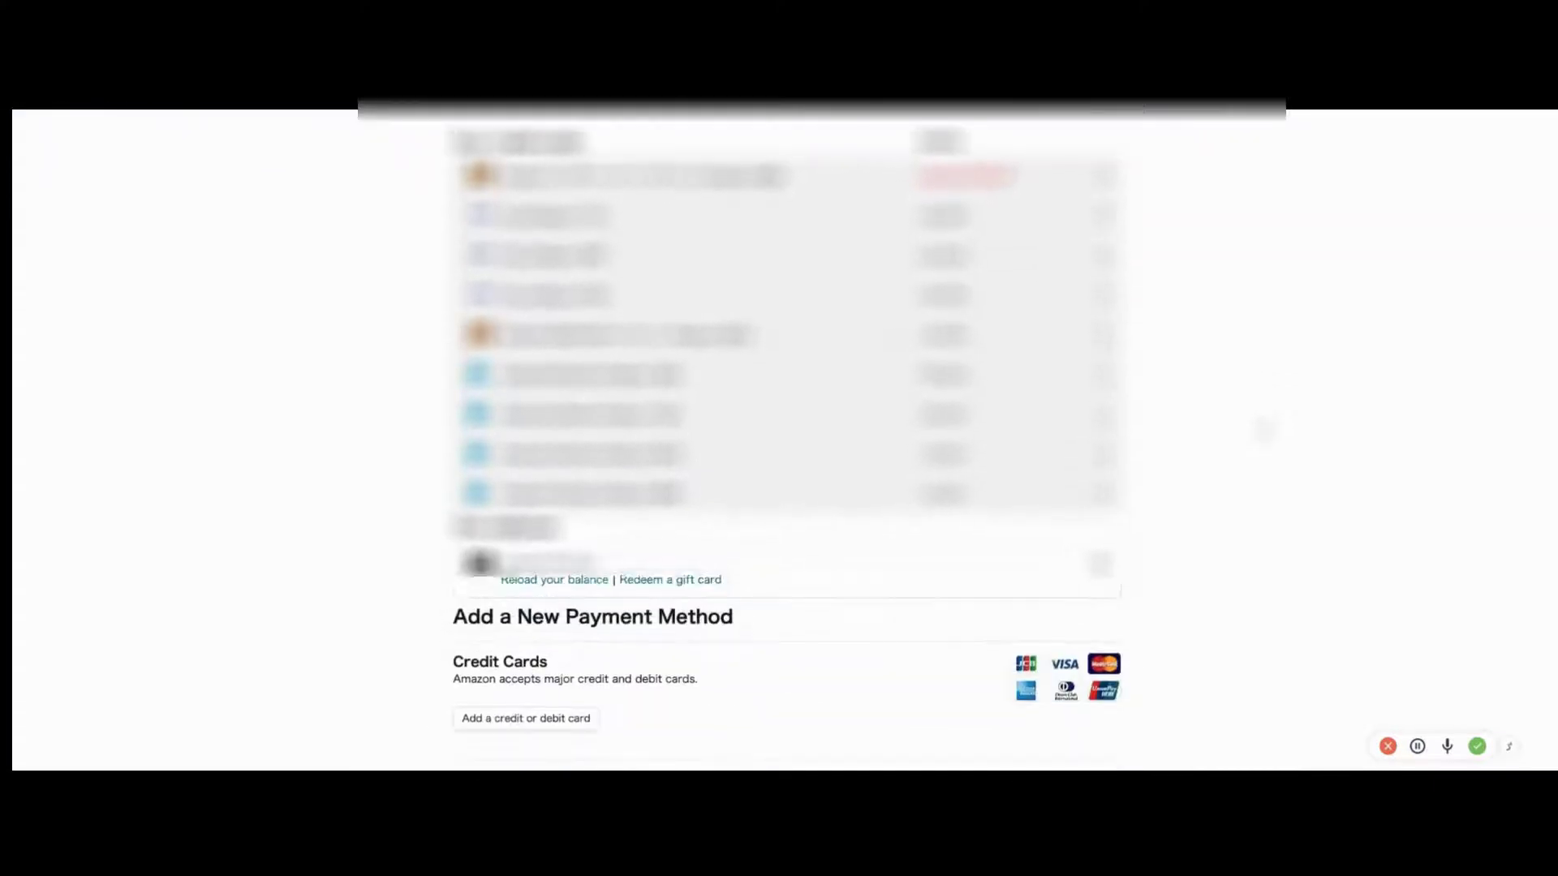
scroll(785, 438, "down", 1)
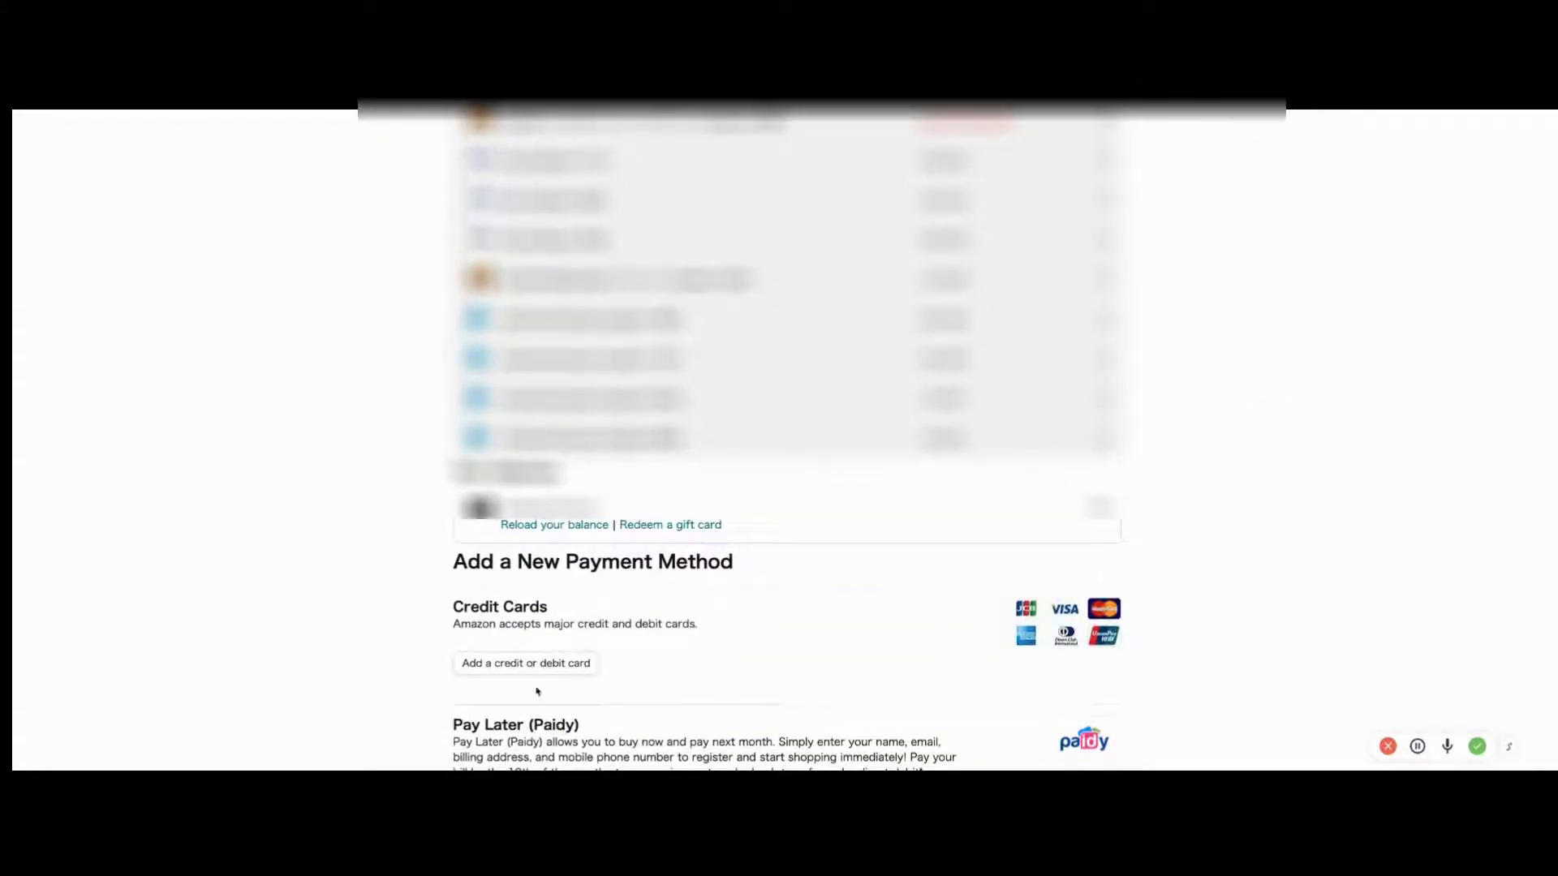
left_click(513, 670)
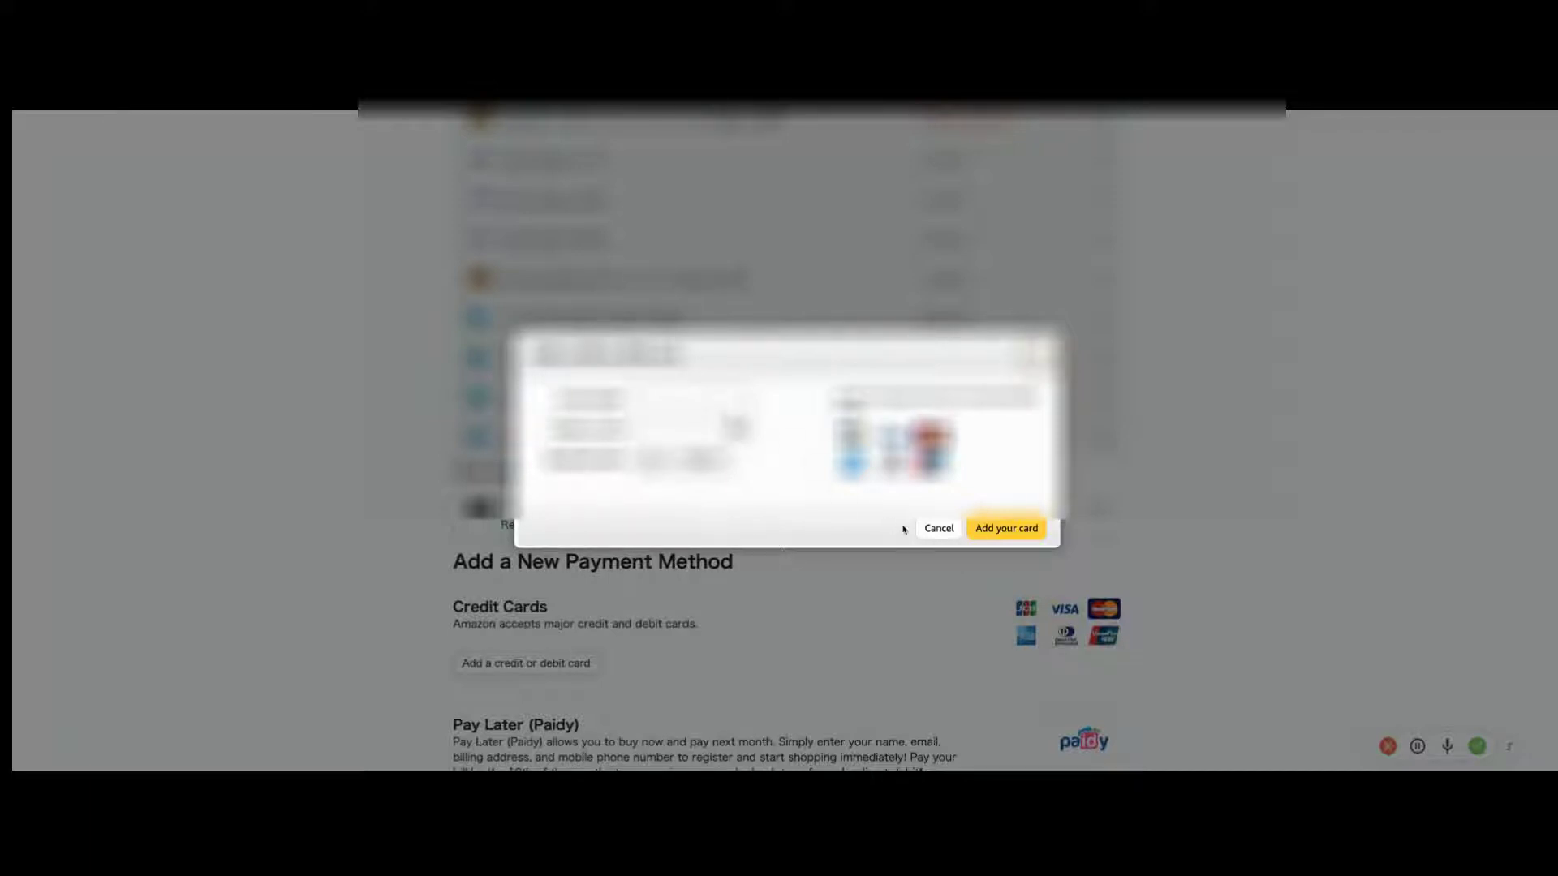
left_click(933, 528)
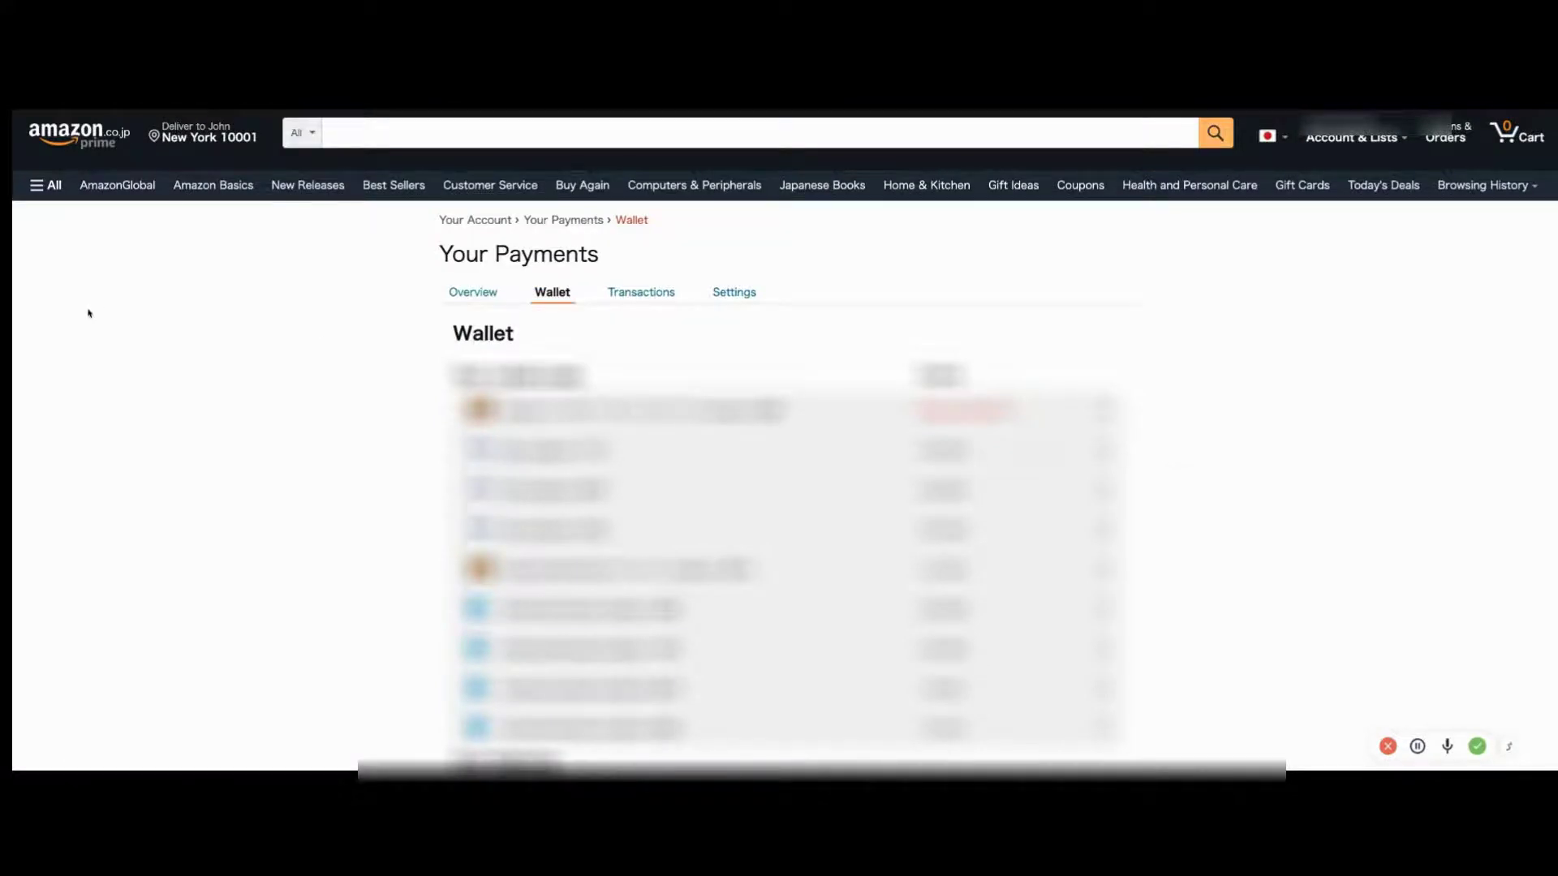
Open the AmazonGlobal page and look through its selected stores and available coupons.
left_click(114, 189)
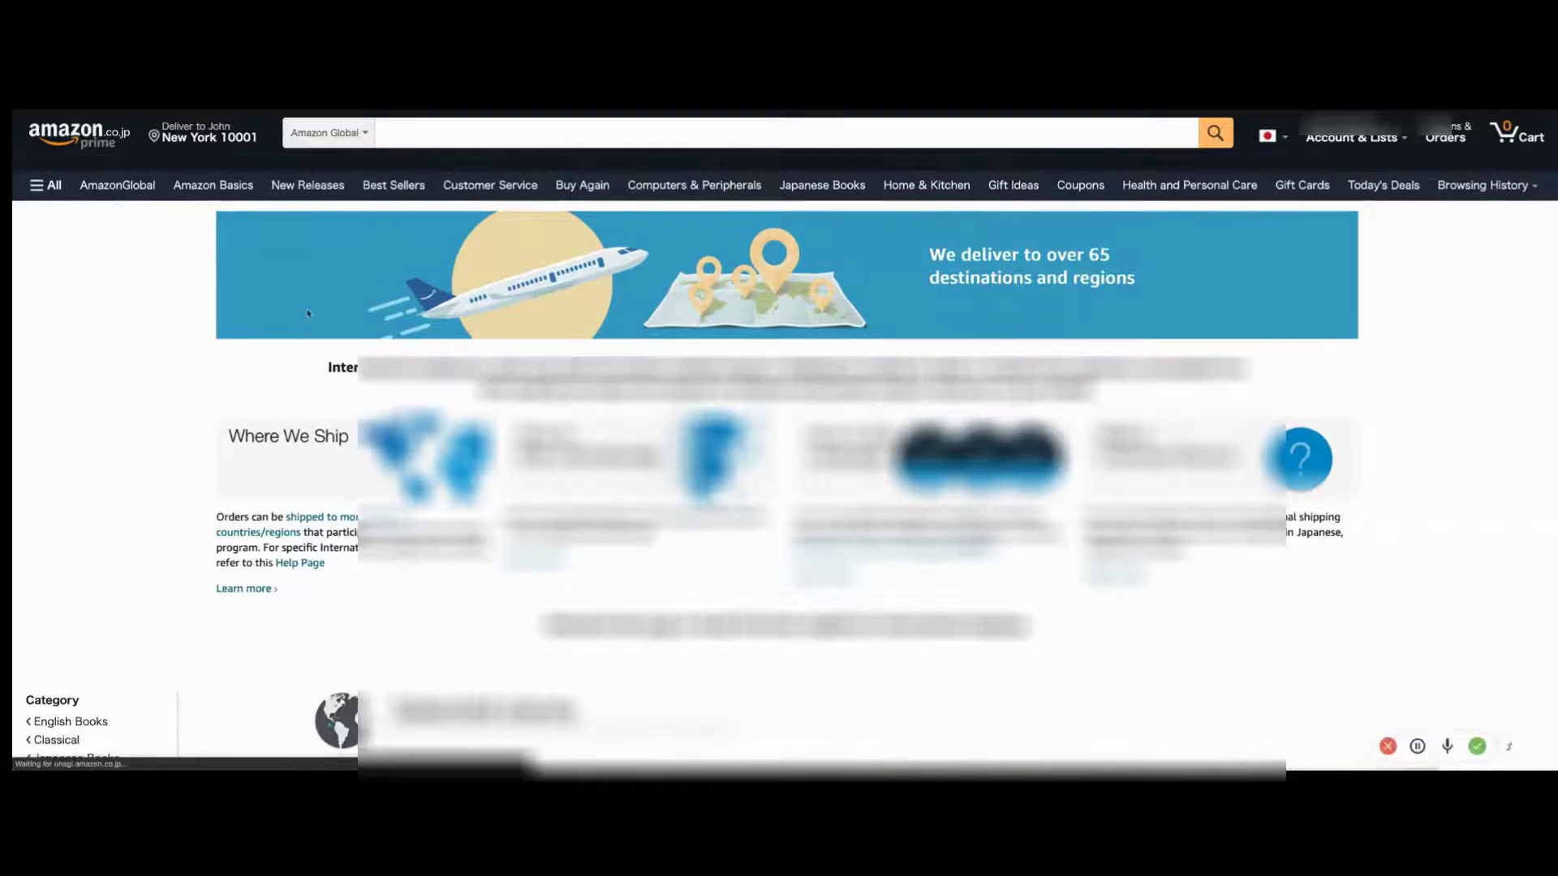
scroll(548, 400, "down", 4)
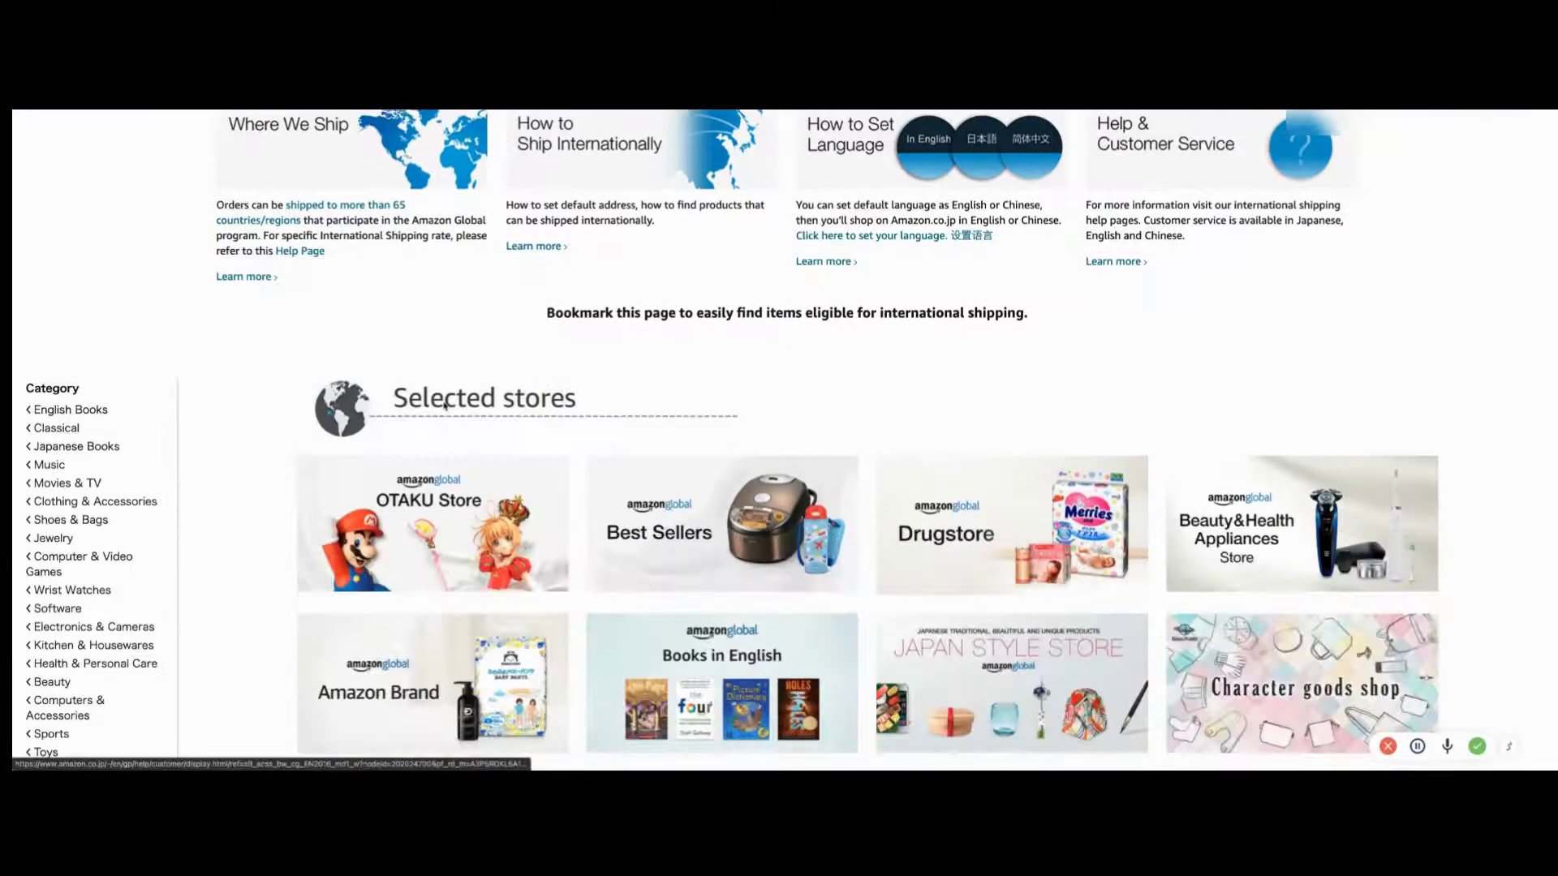
scroll(289, 385, "down", 1)
scroll(223, 339, "down", 1)
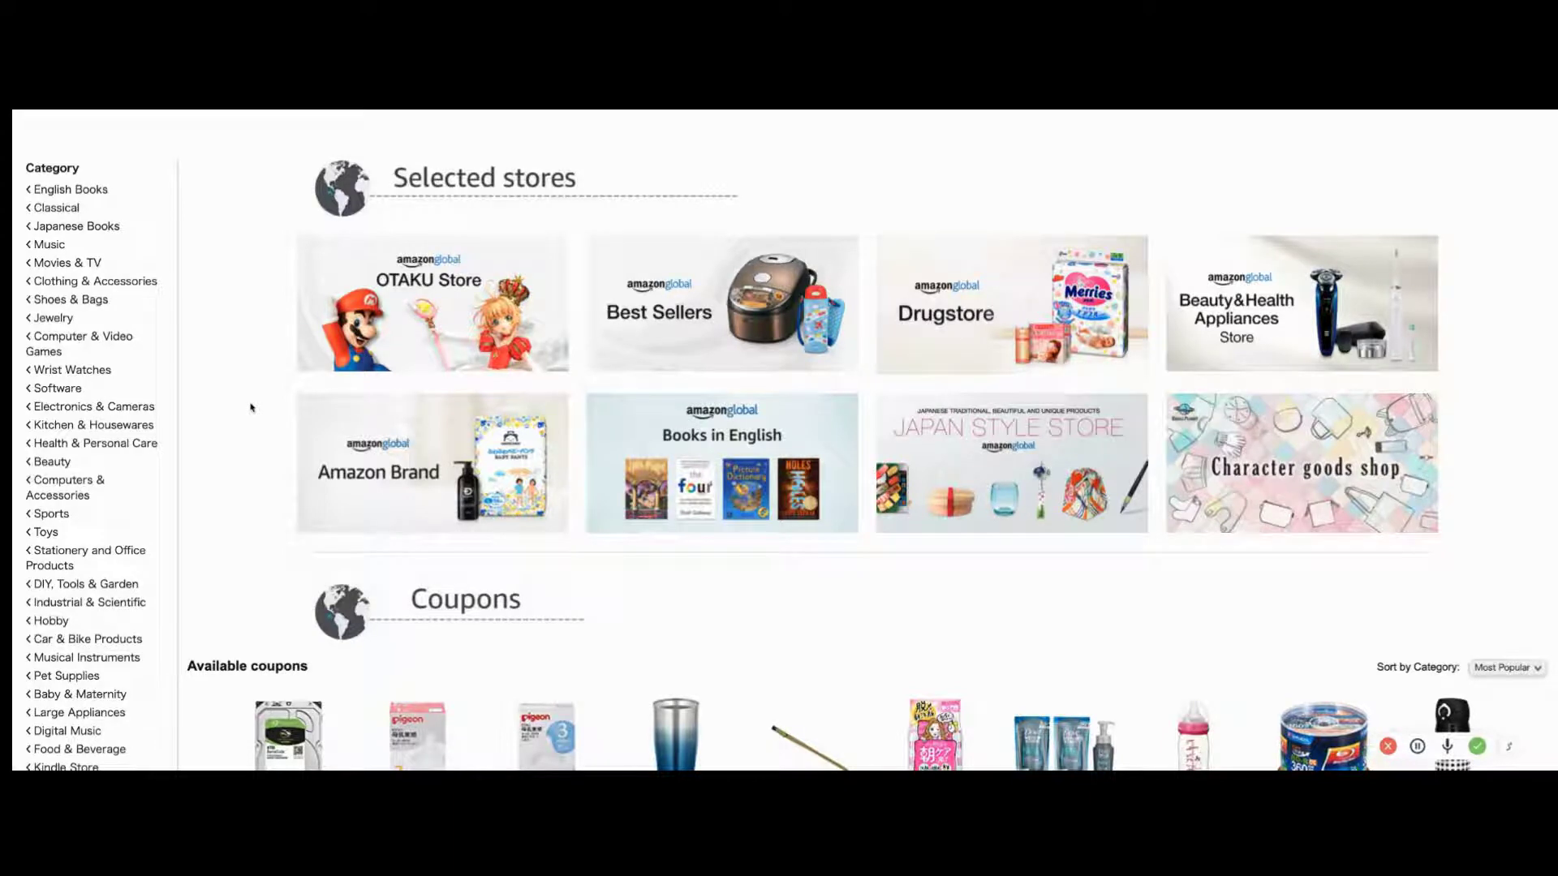
scroll(257, 388, "down", 4)
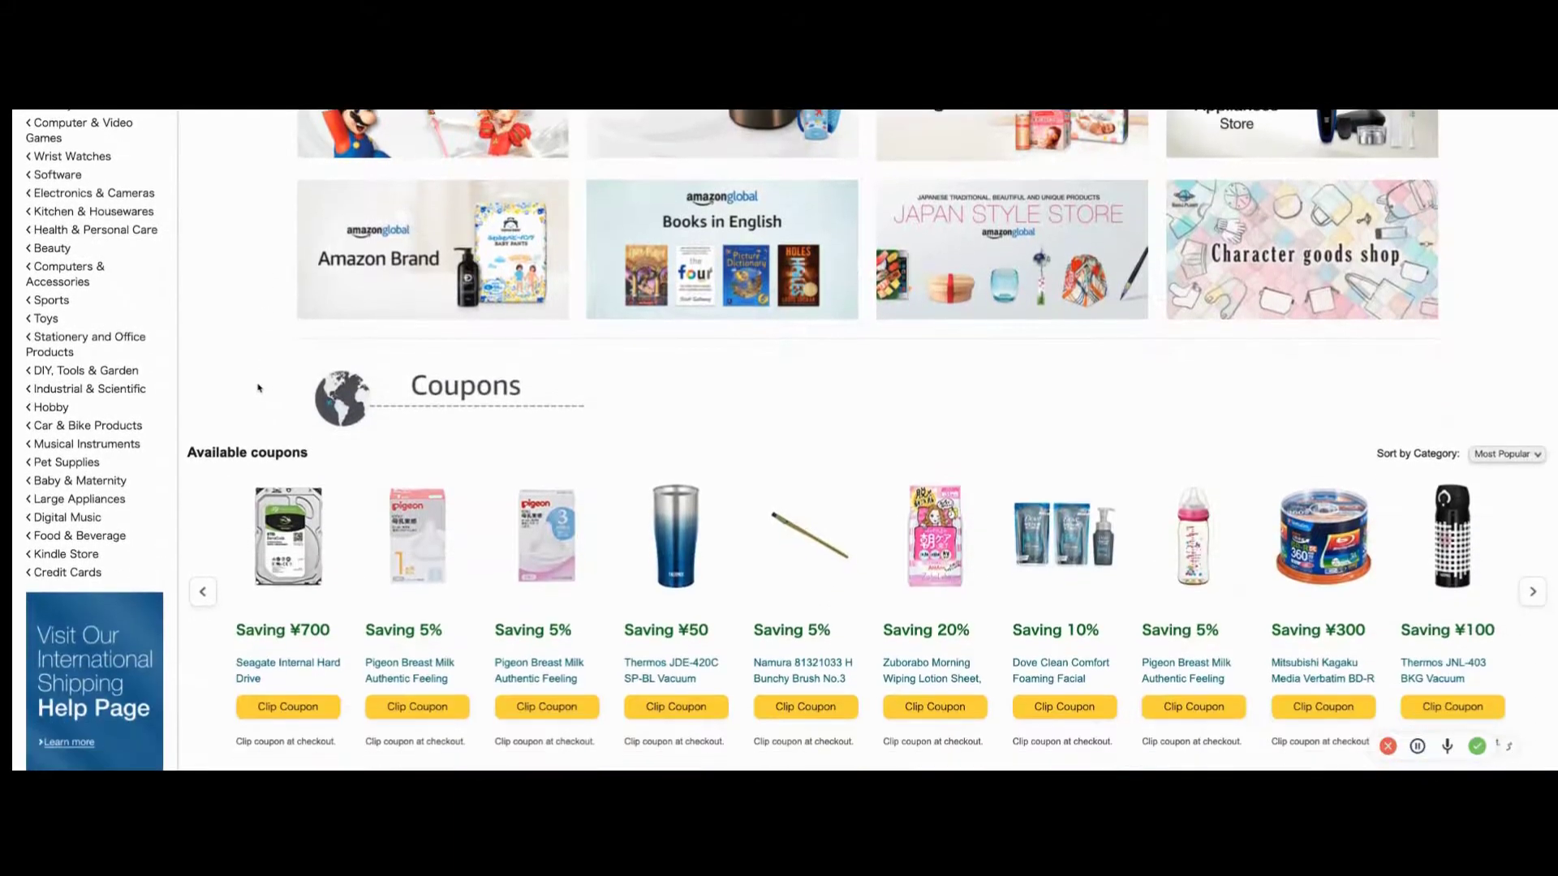
scroll(257, 387, "up", 7)
scroll(254, 386, "down", 2)
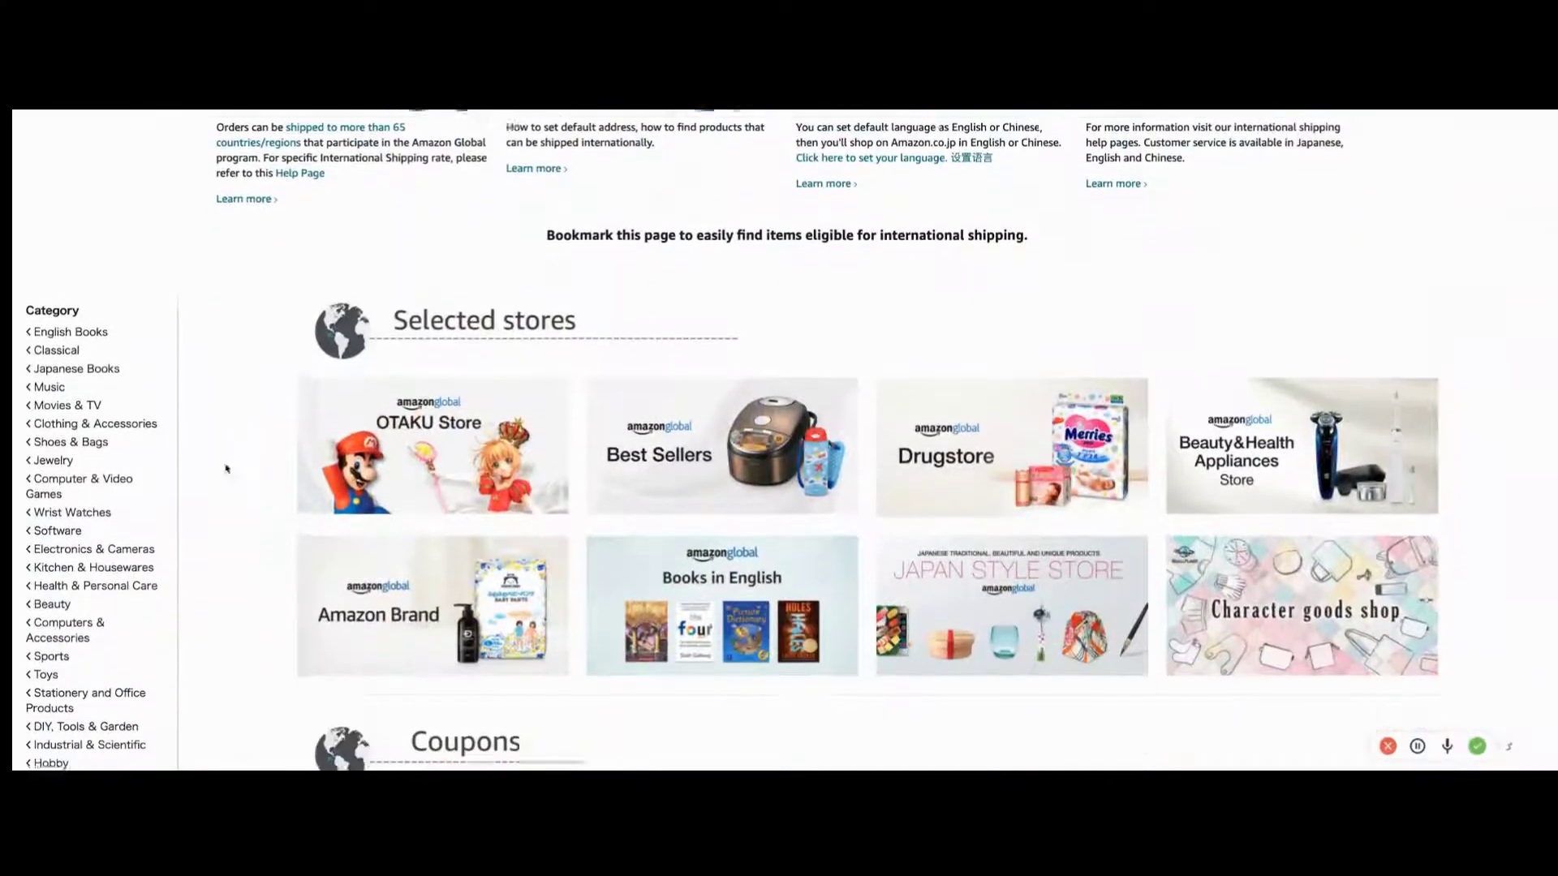
Enter the OTAKU Store and open the #1 best seller, the HG Border Fighter 1/72 scale model.
left_click(432, 429)
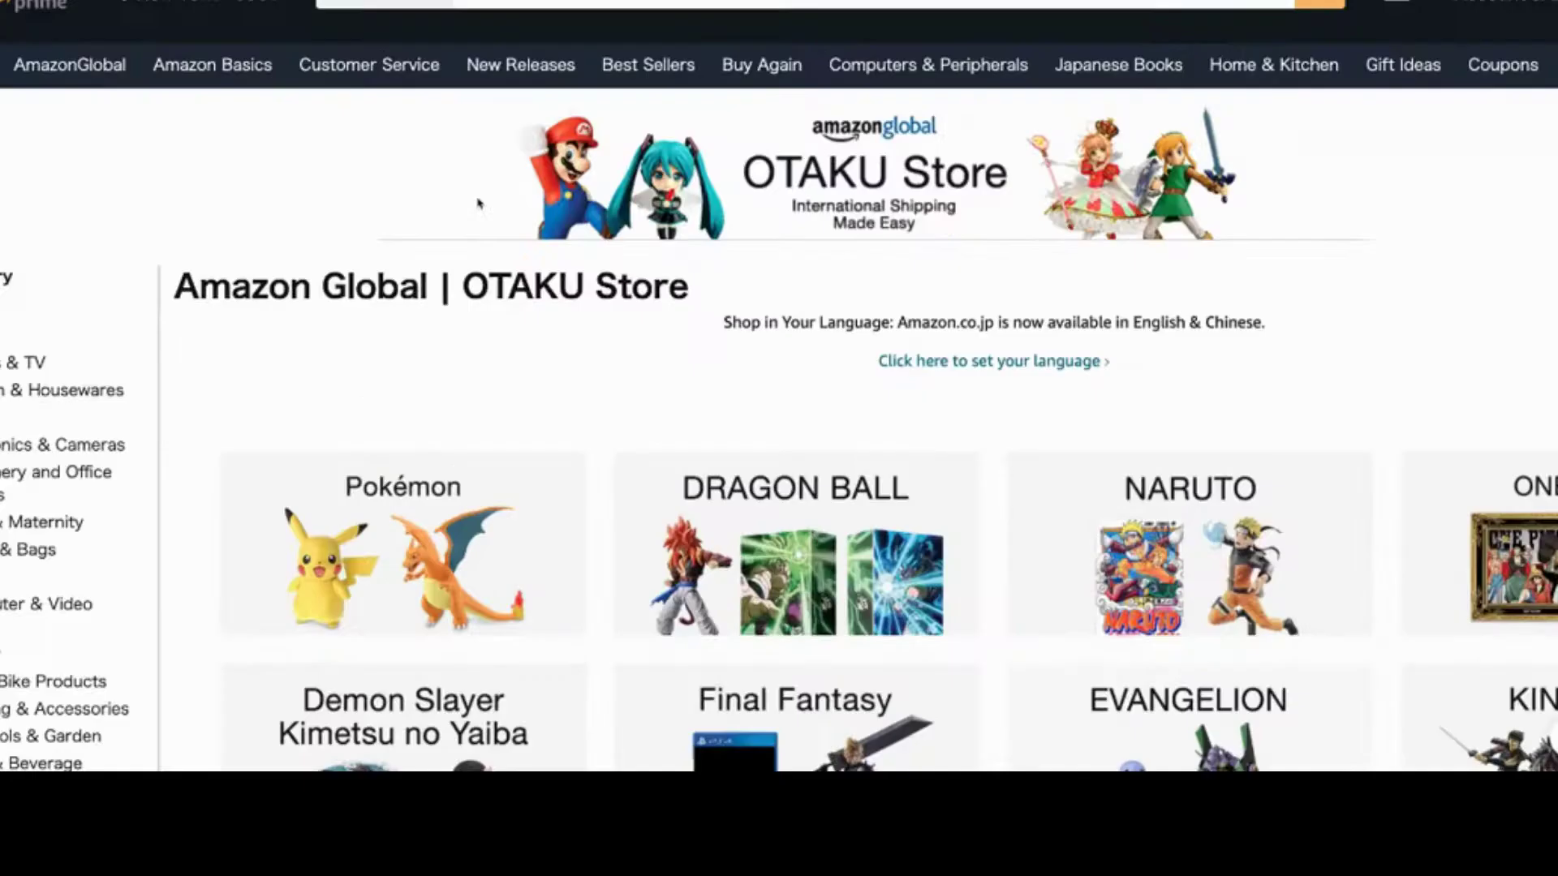
scroll(456, 251, "down", 4)
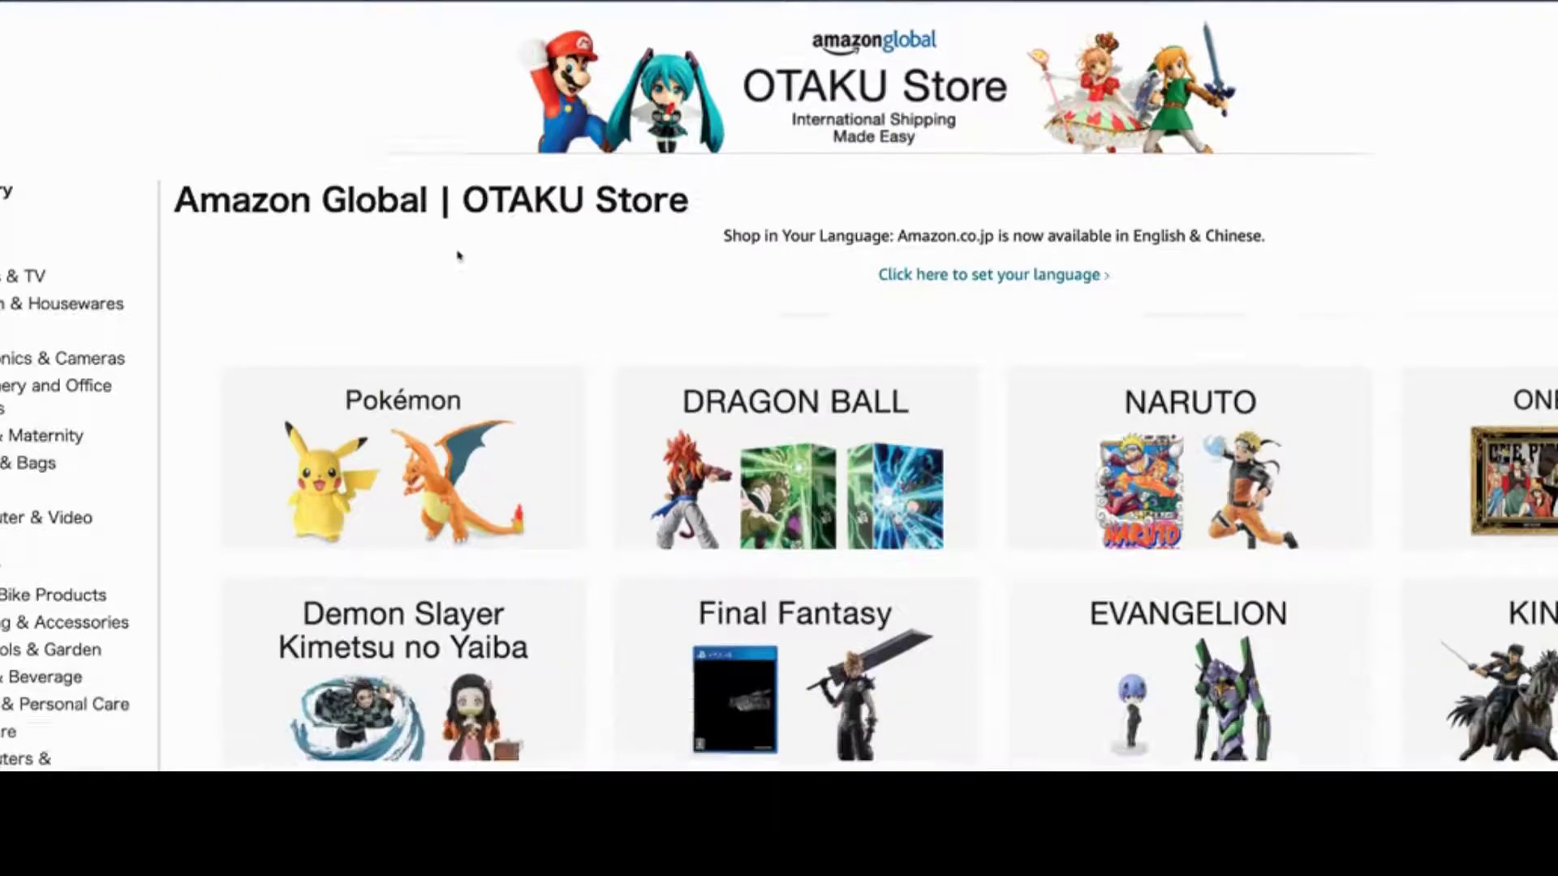
scroll(456, 255, "down", 5)
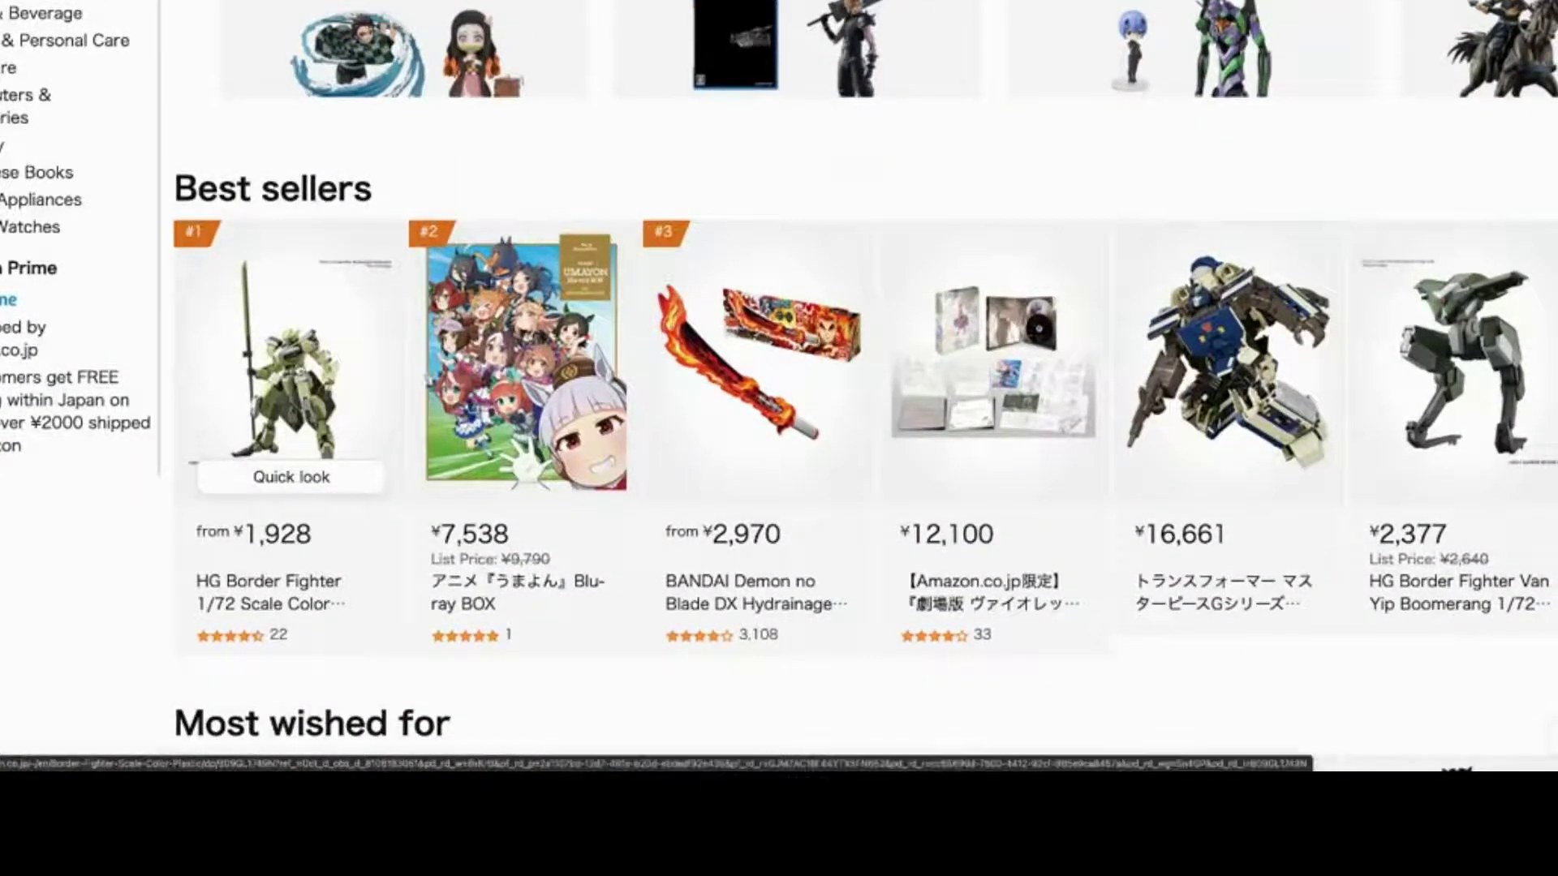
left_click(295, 365)
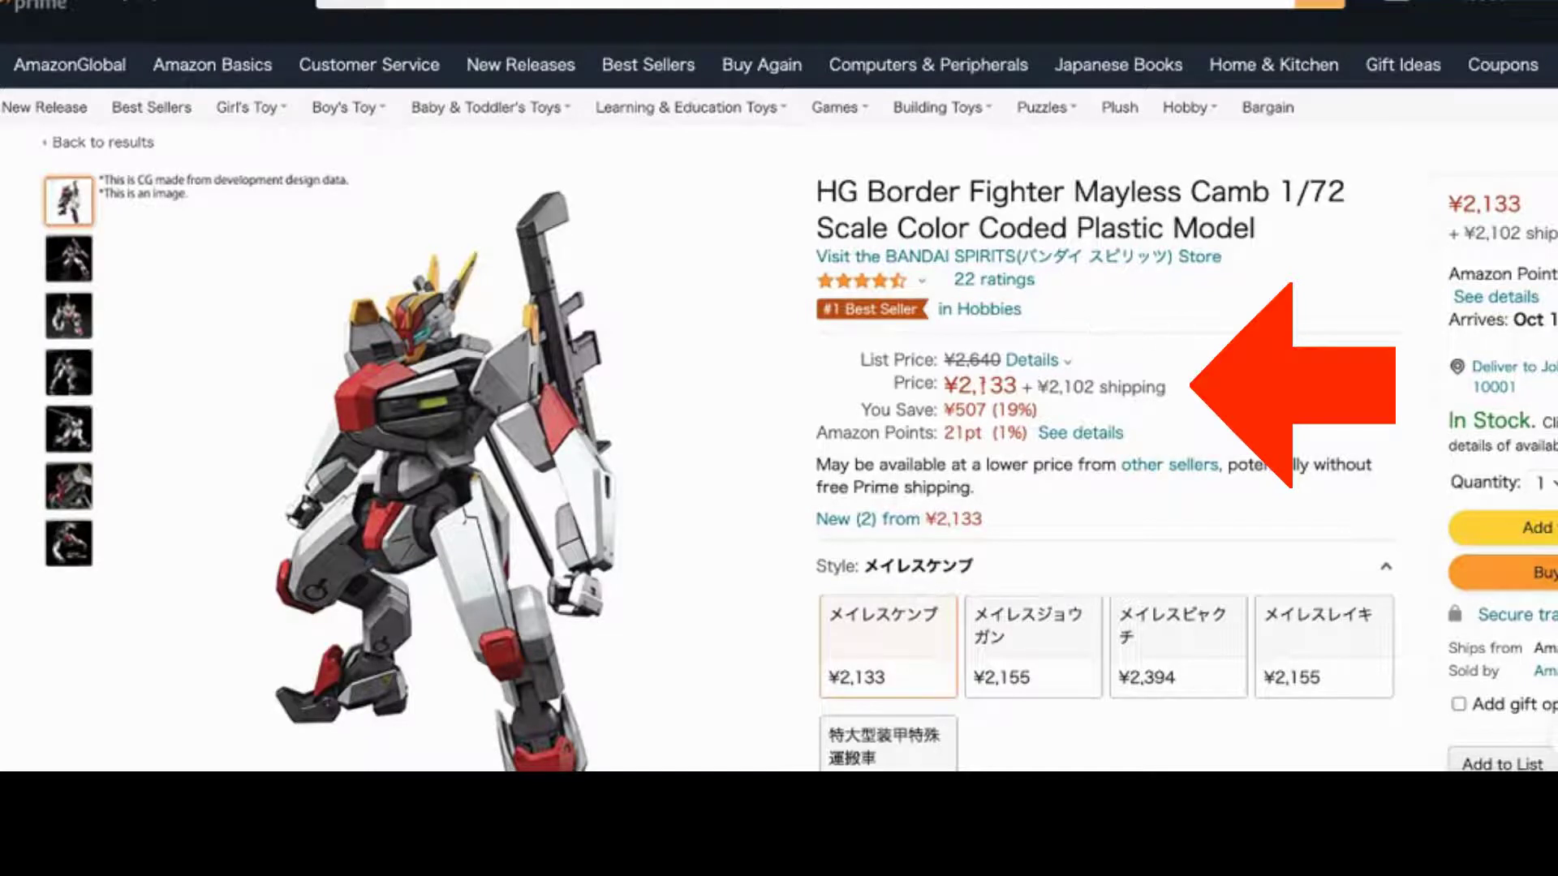
Check the price and shipping cost of the HG Border Fighter Mayless Camb model and add it to the cart.
double_click(1067, 387)
left_click_drag(1099, 388, 1169, 388)
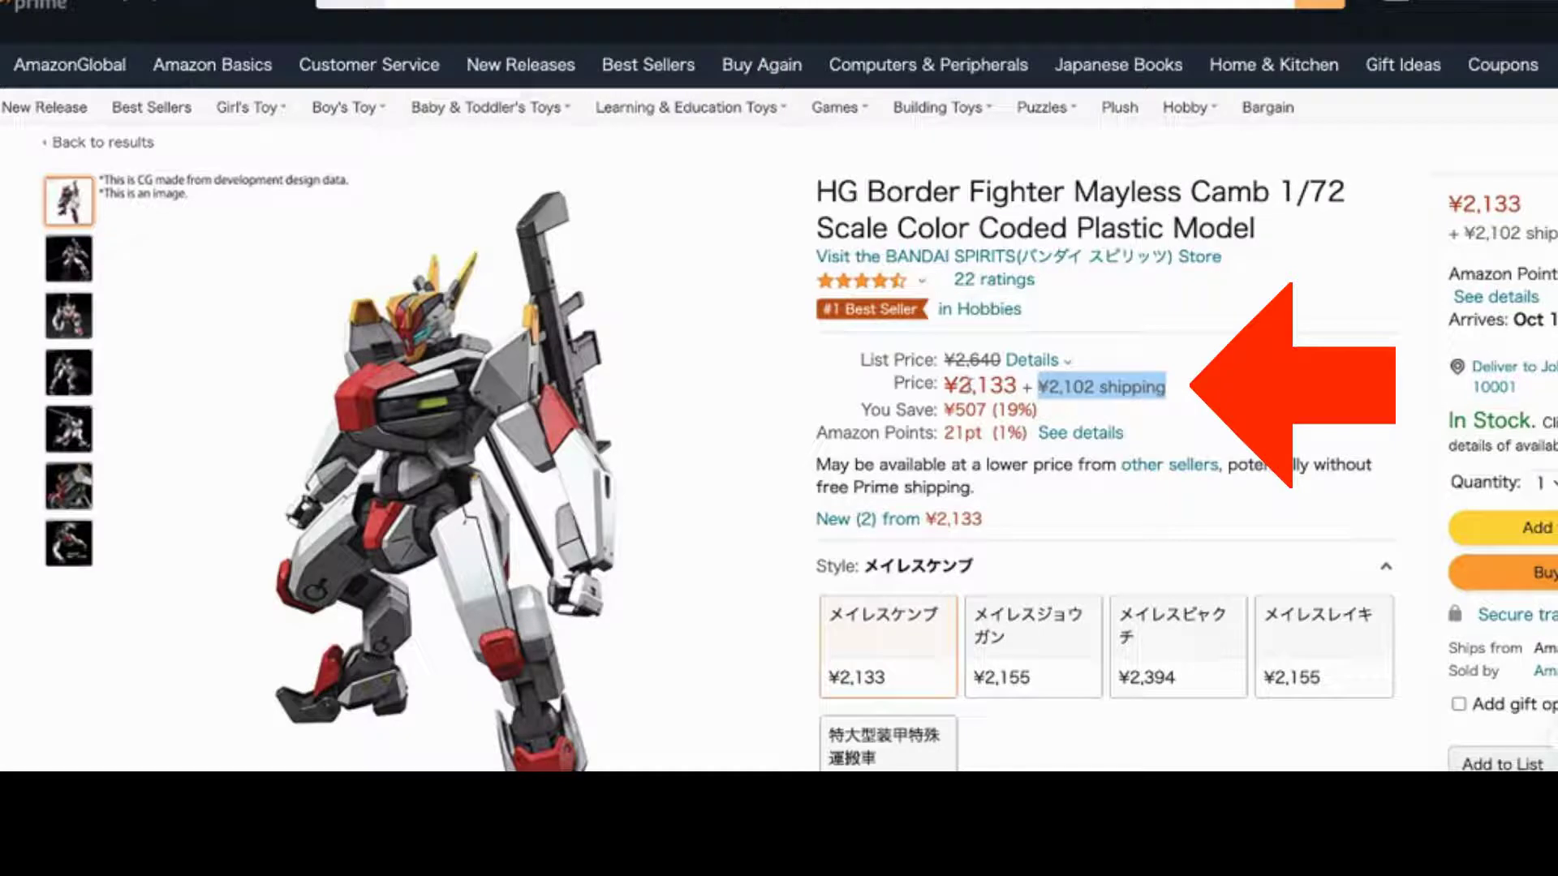
left_click(1048, 387)
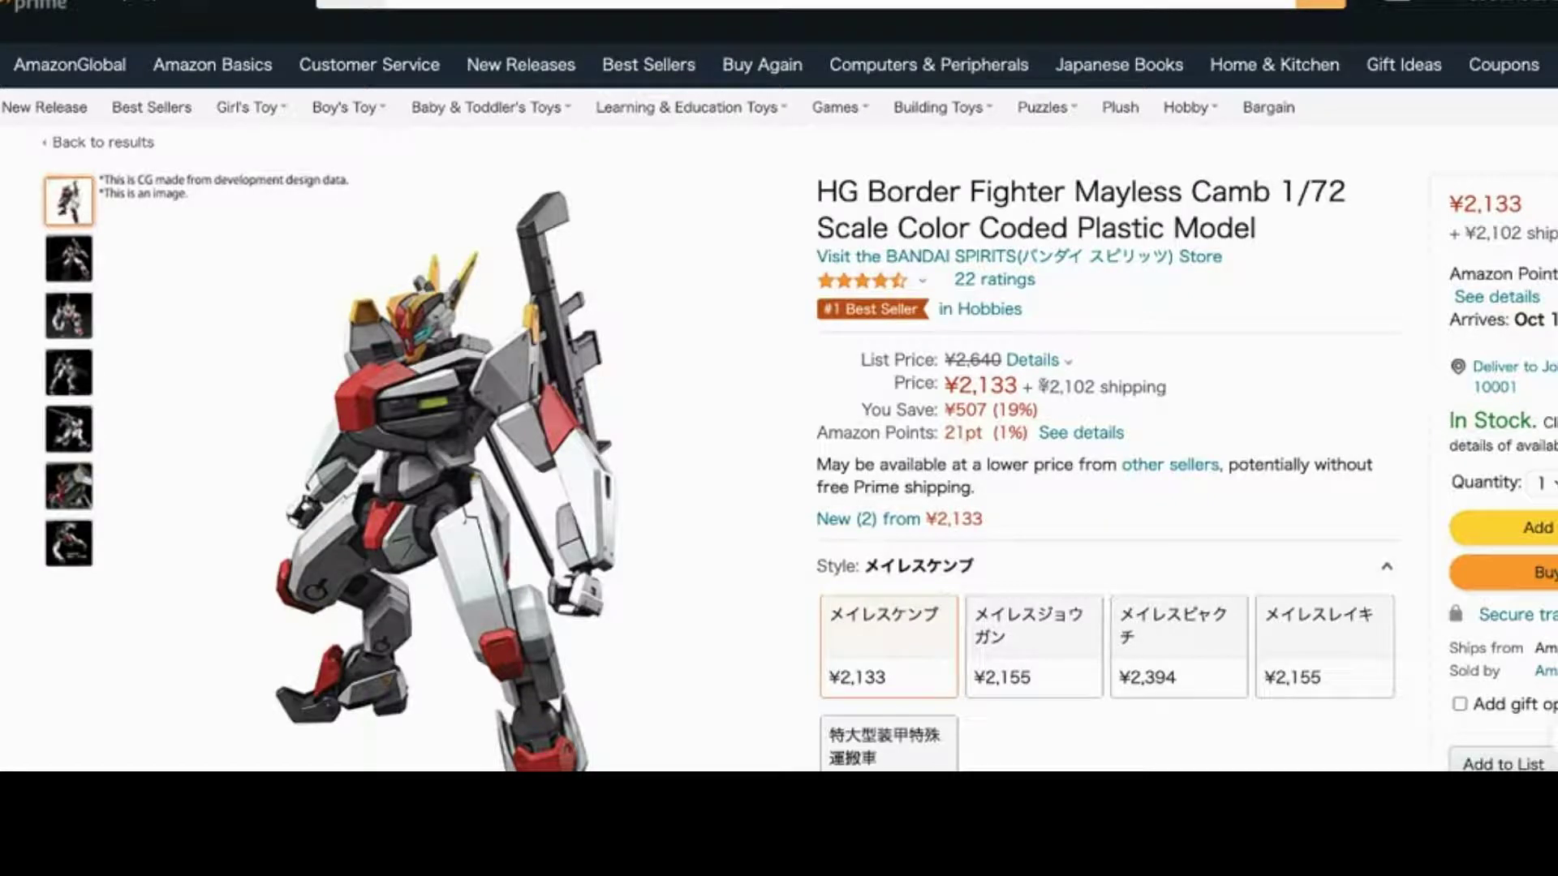
left_click(1038, 362)
left_click(1091, 407)
left_click(1540, 537)
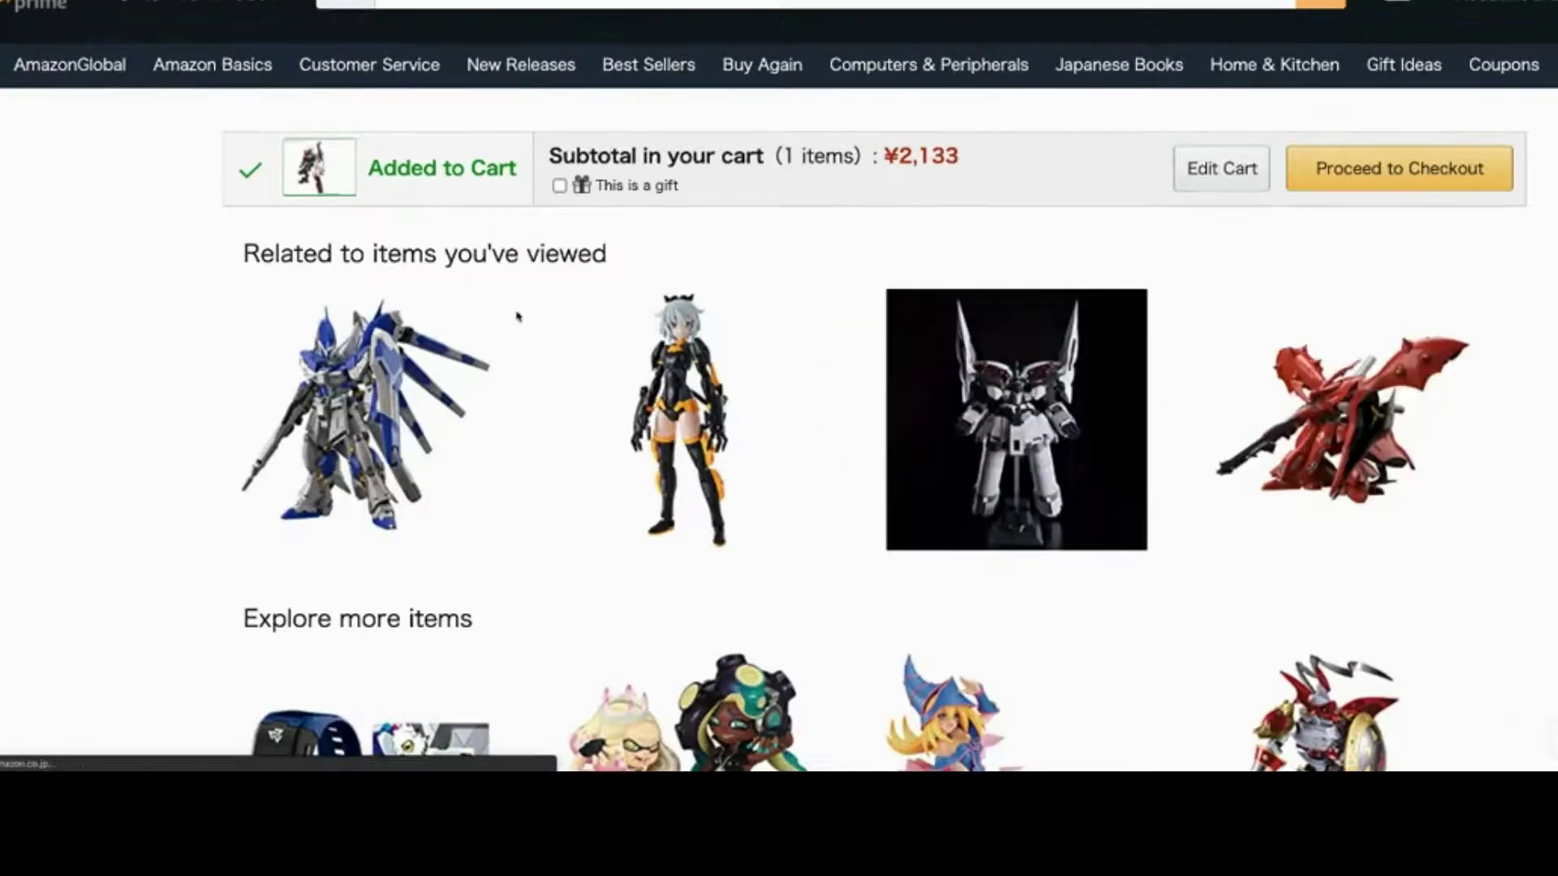
Open the product page of the related BANDAI SPIRITS 30MS SIS-G00 Reschetta [Color A] model.
mouse_move(624, 333)
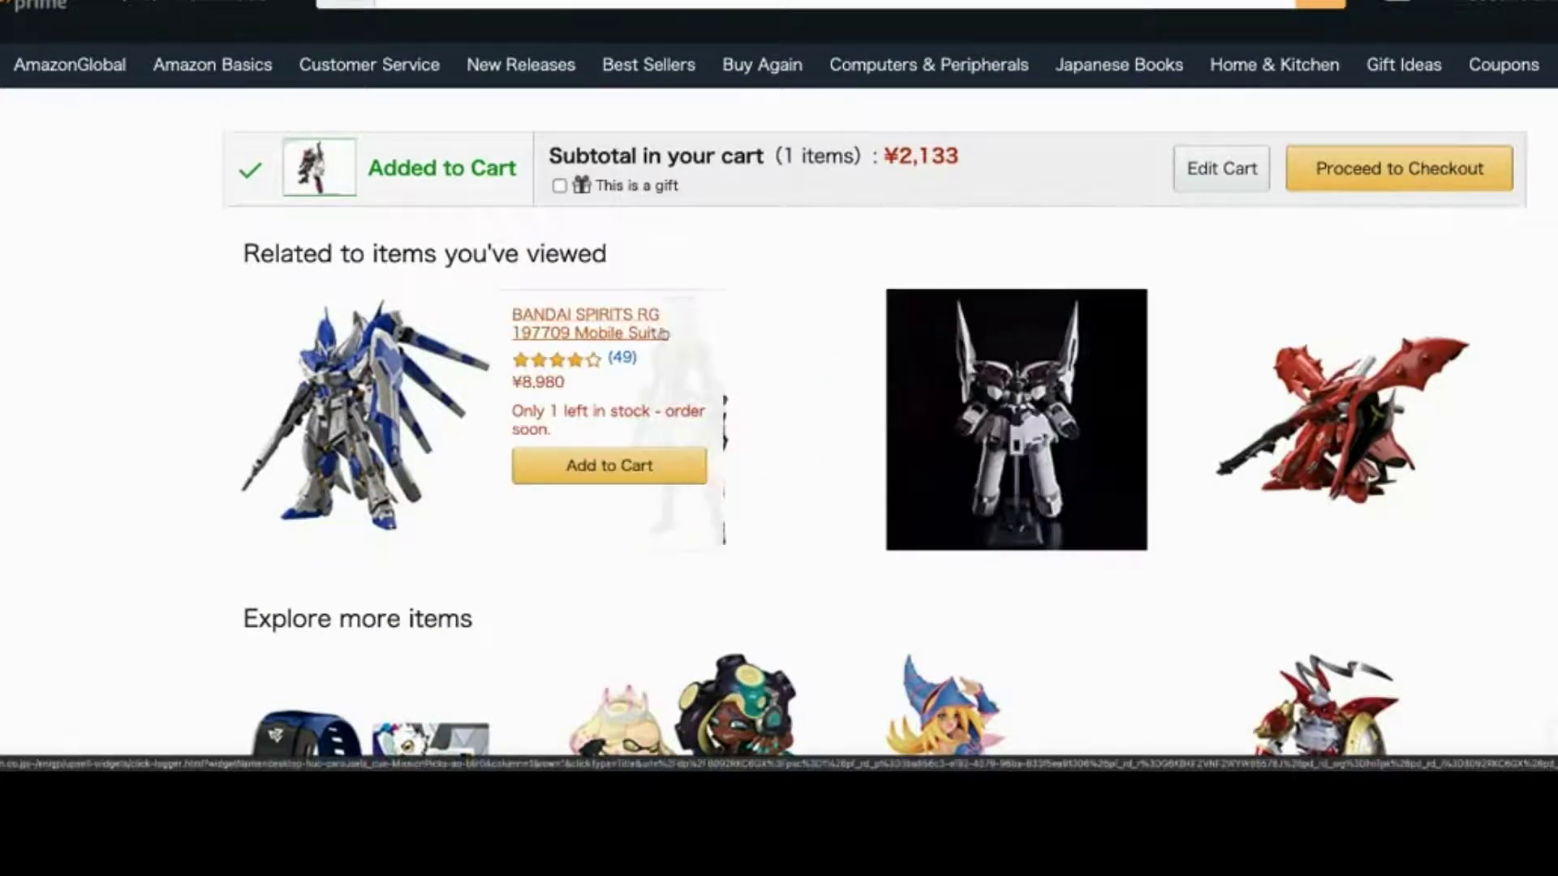
left_click(683, 354)
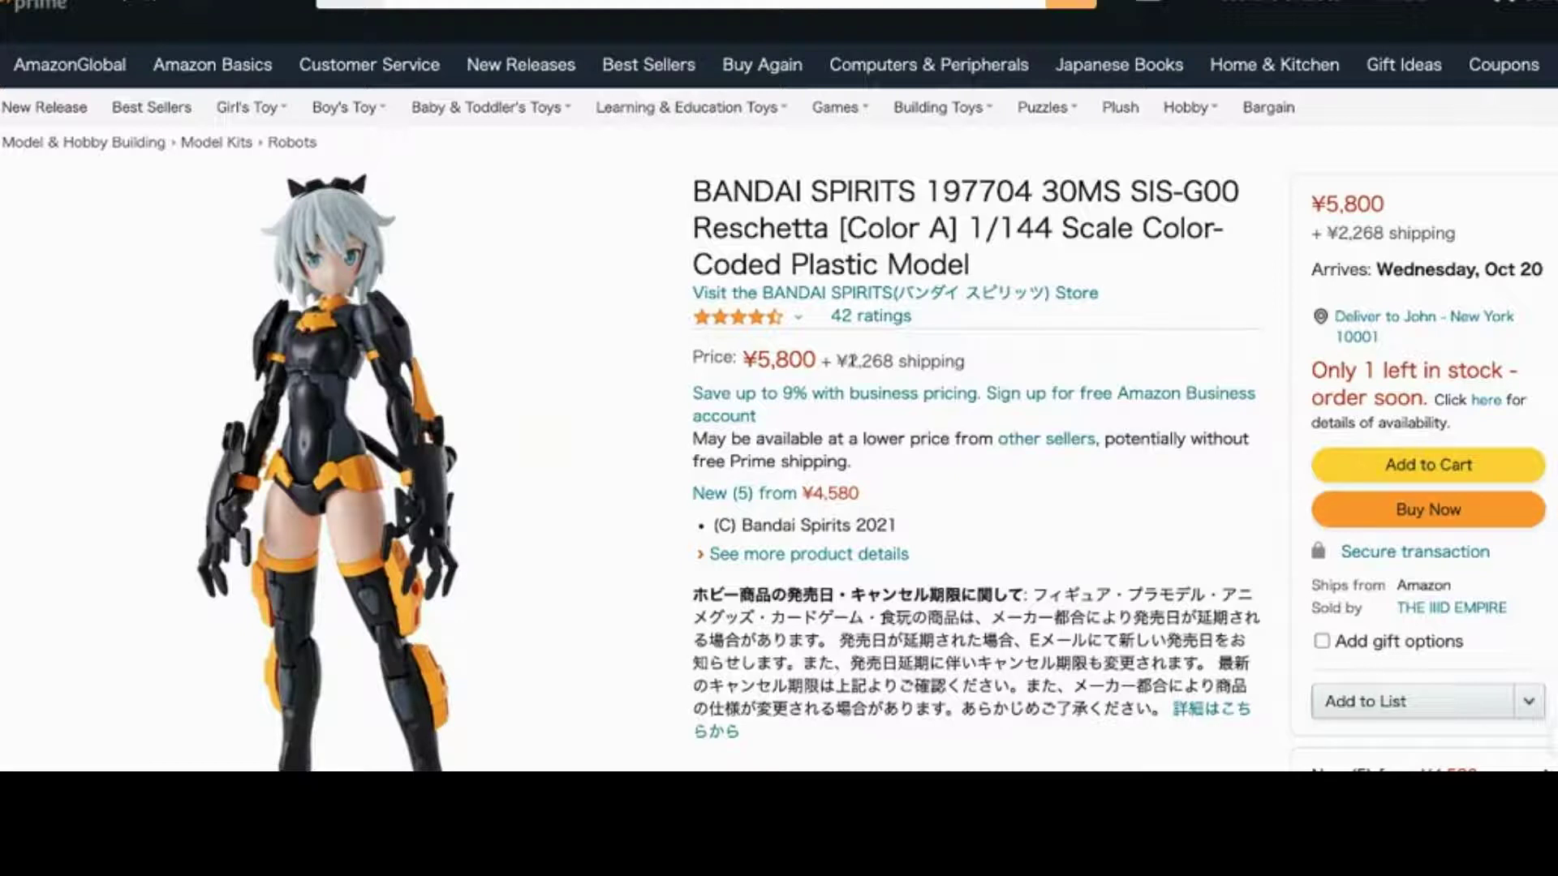
Check the shipping cost of the 30MS SIS-G00 Reschetta [Color A] model and add it to the cart.
left_click_drag(898, 360, 831, 361)
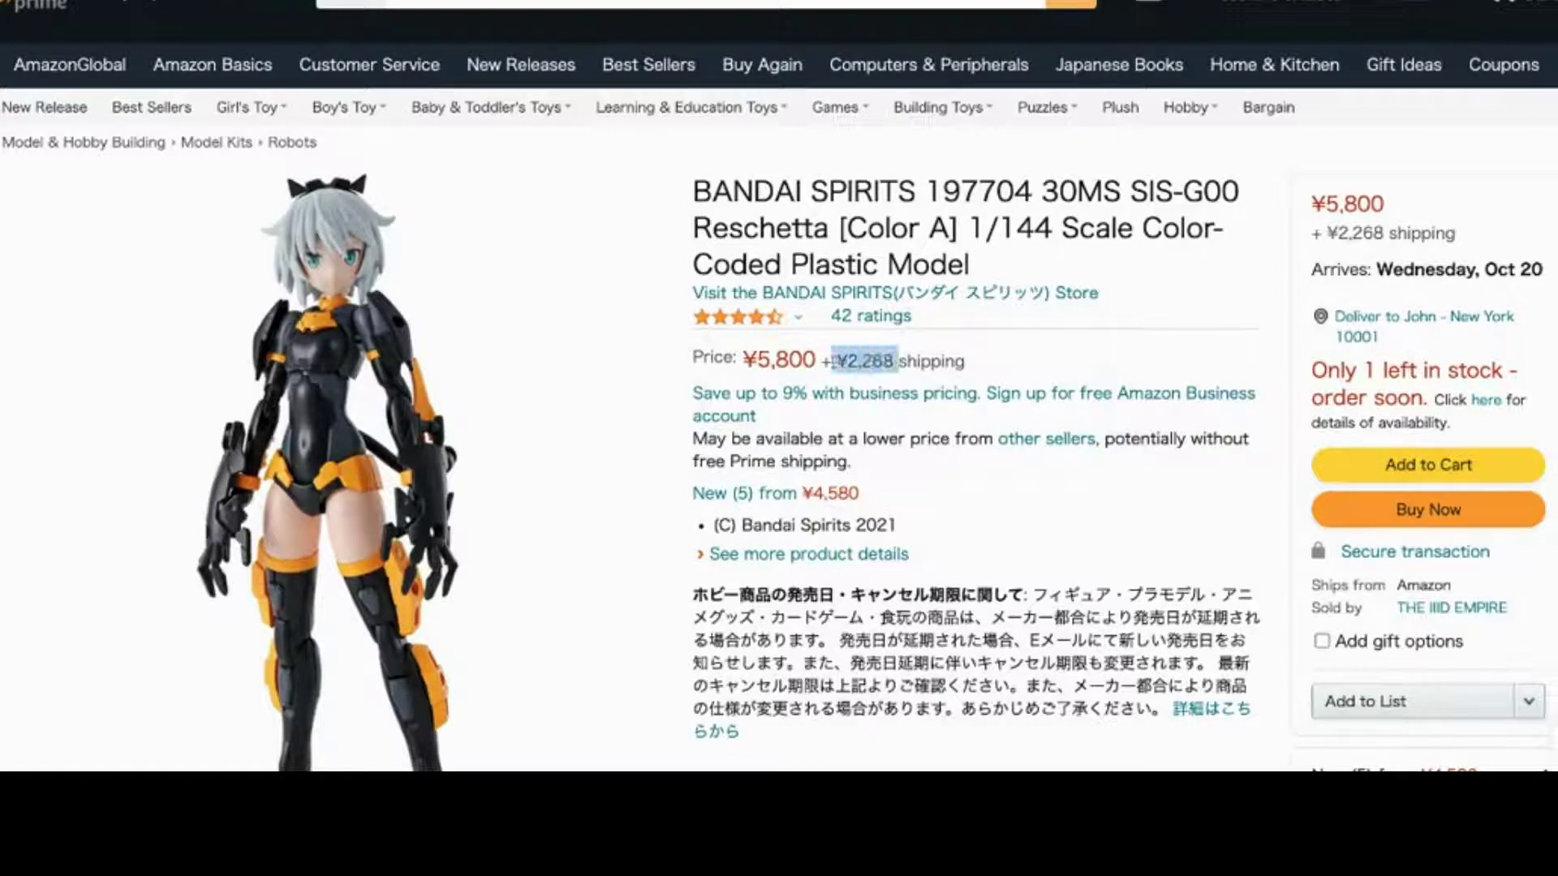
left_click(1036, 341)
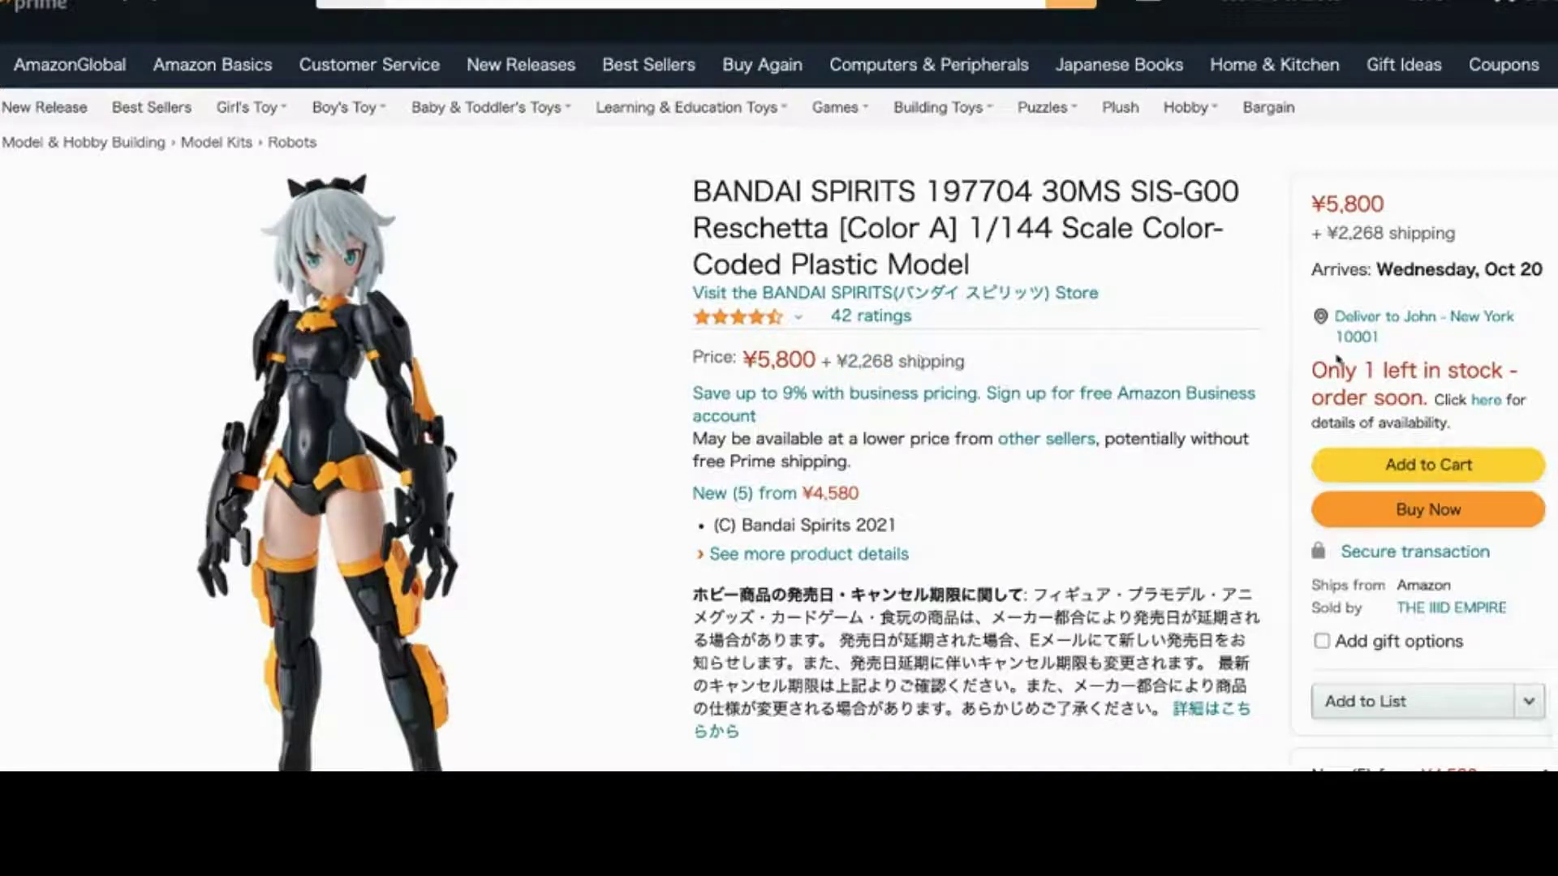
left_click(1411, 465)
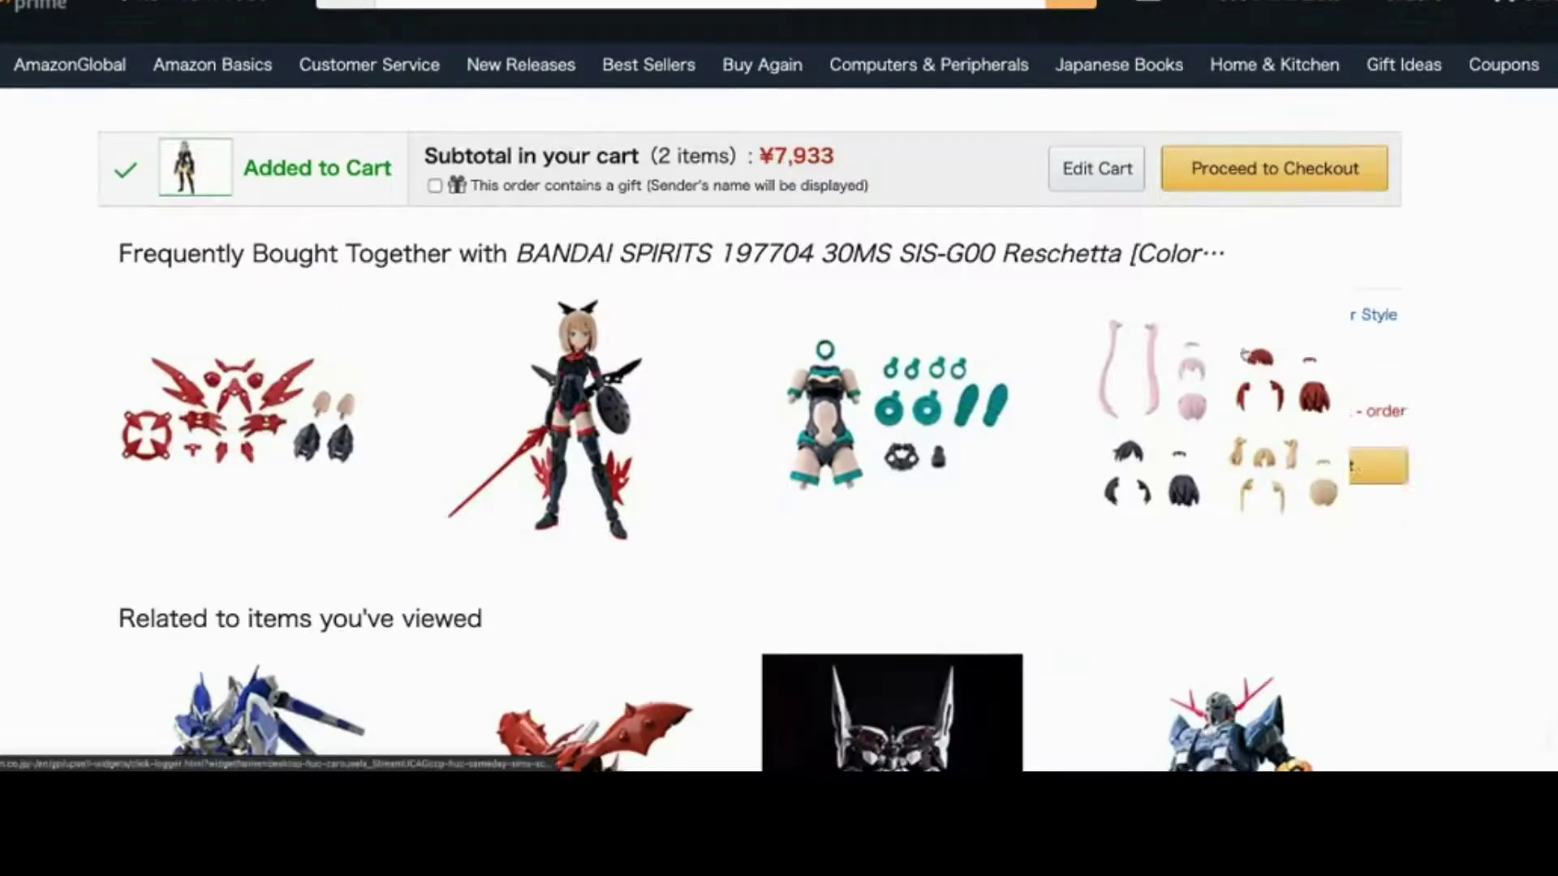
Proceed to checkout using the saved United States shipping address and one of the saved credit cards.
left_click(1304, 175)
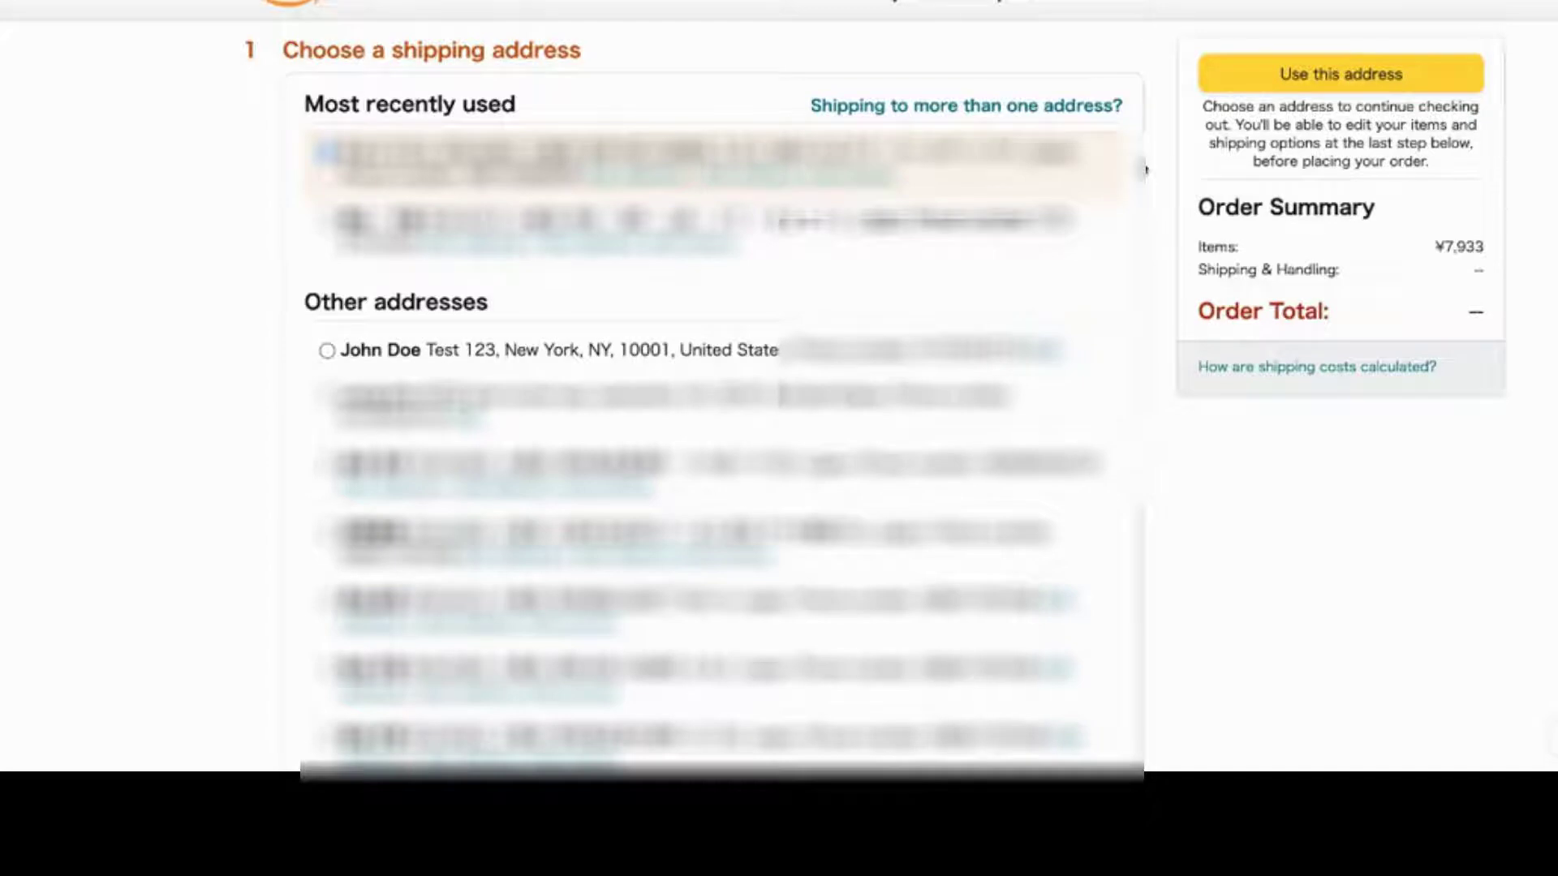
left_click(326, 351)
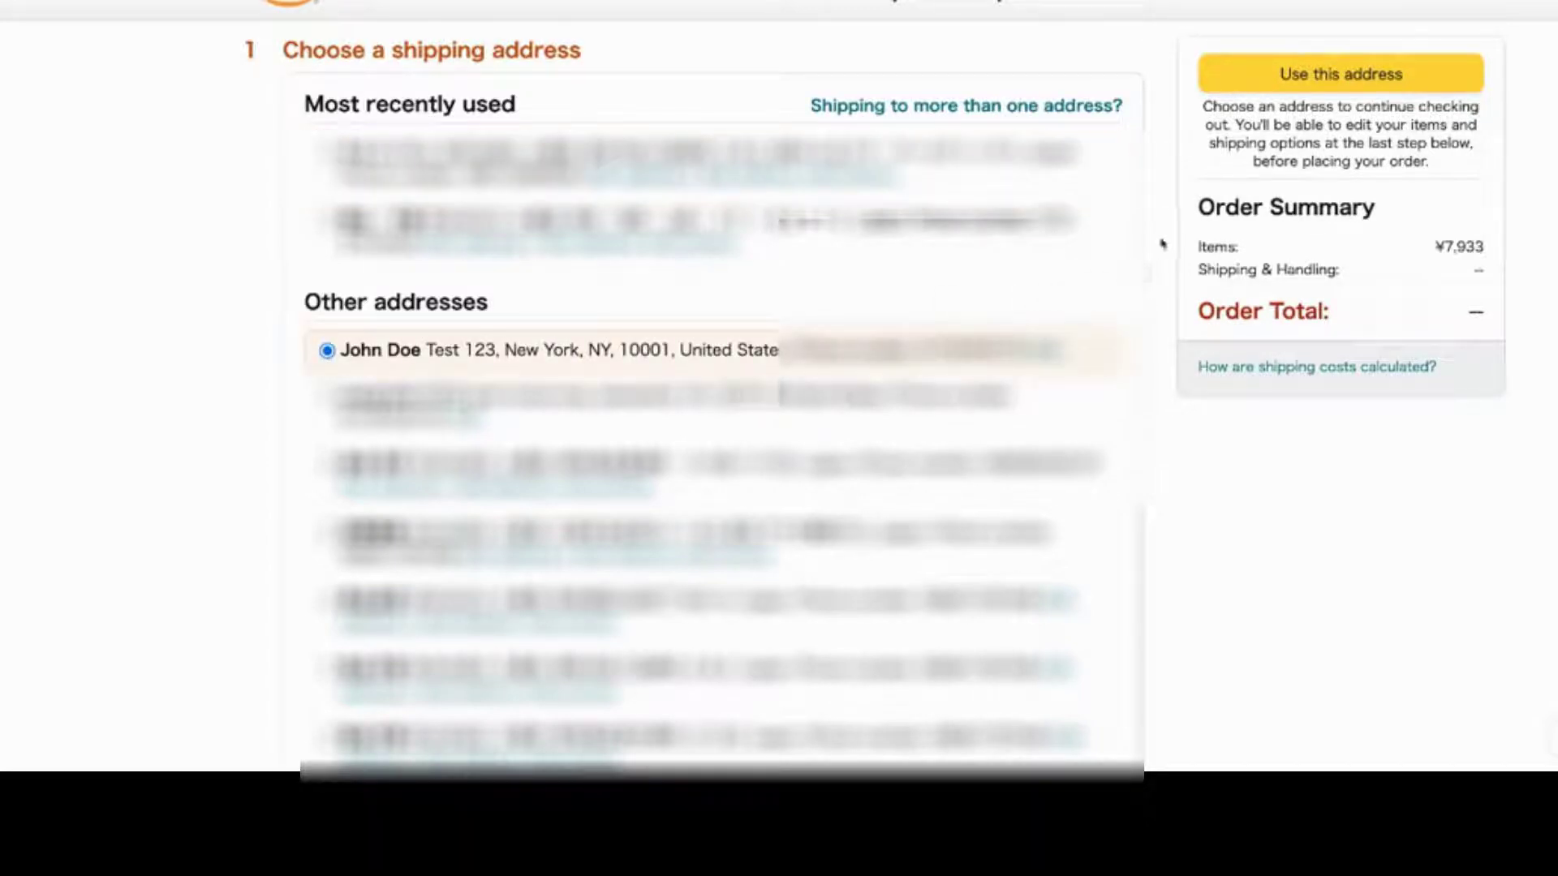
left_click(1272, 81)
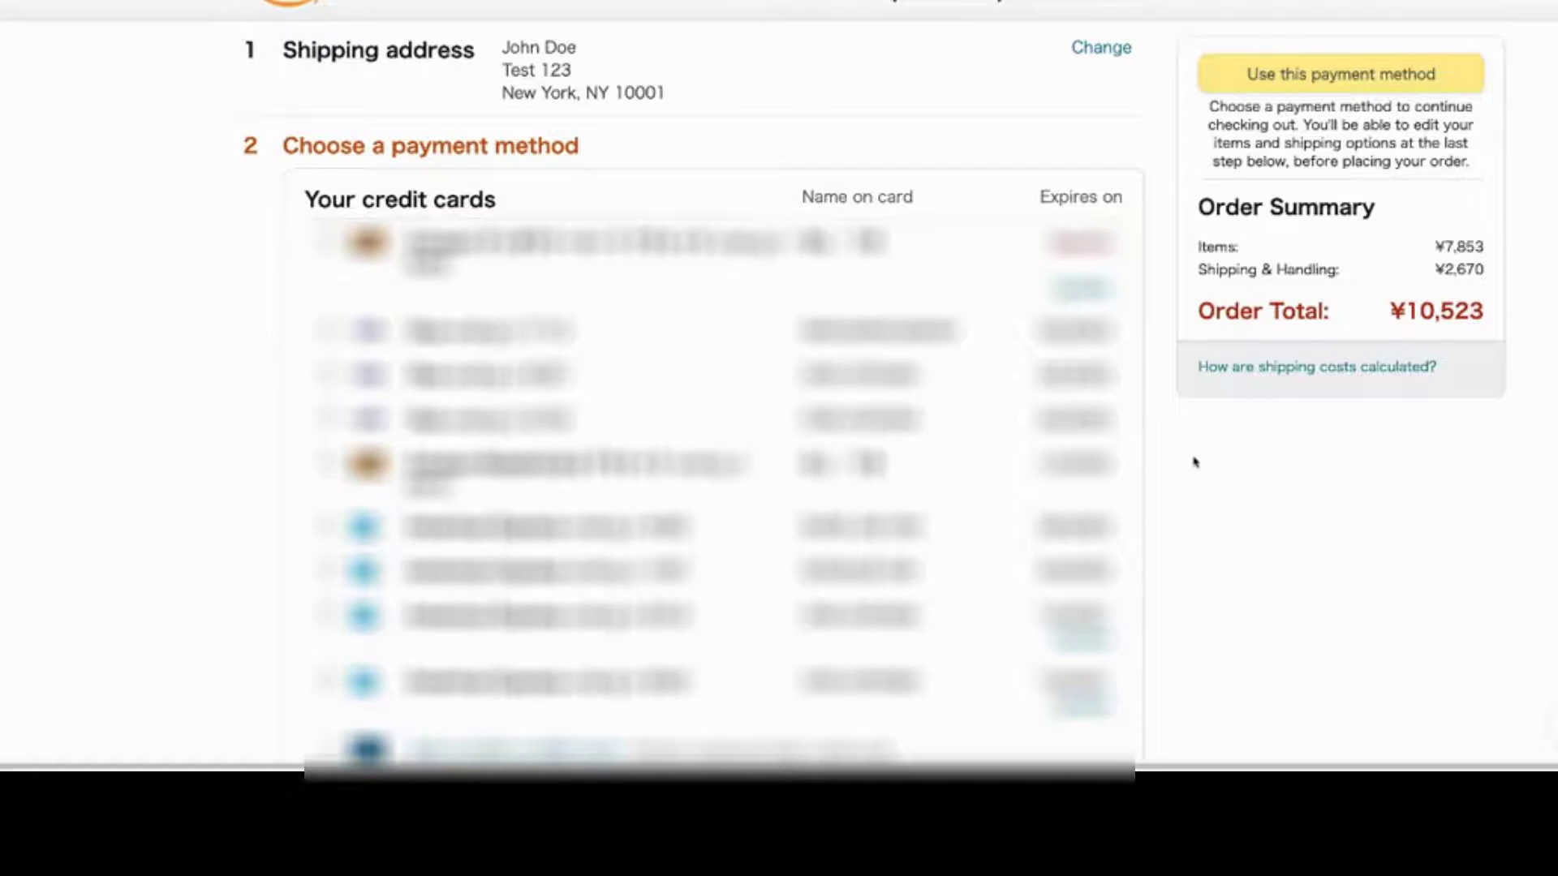
left_click(327, 463)
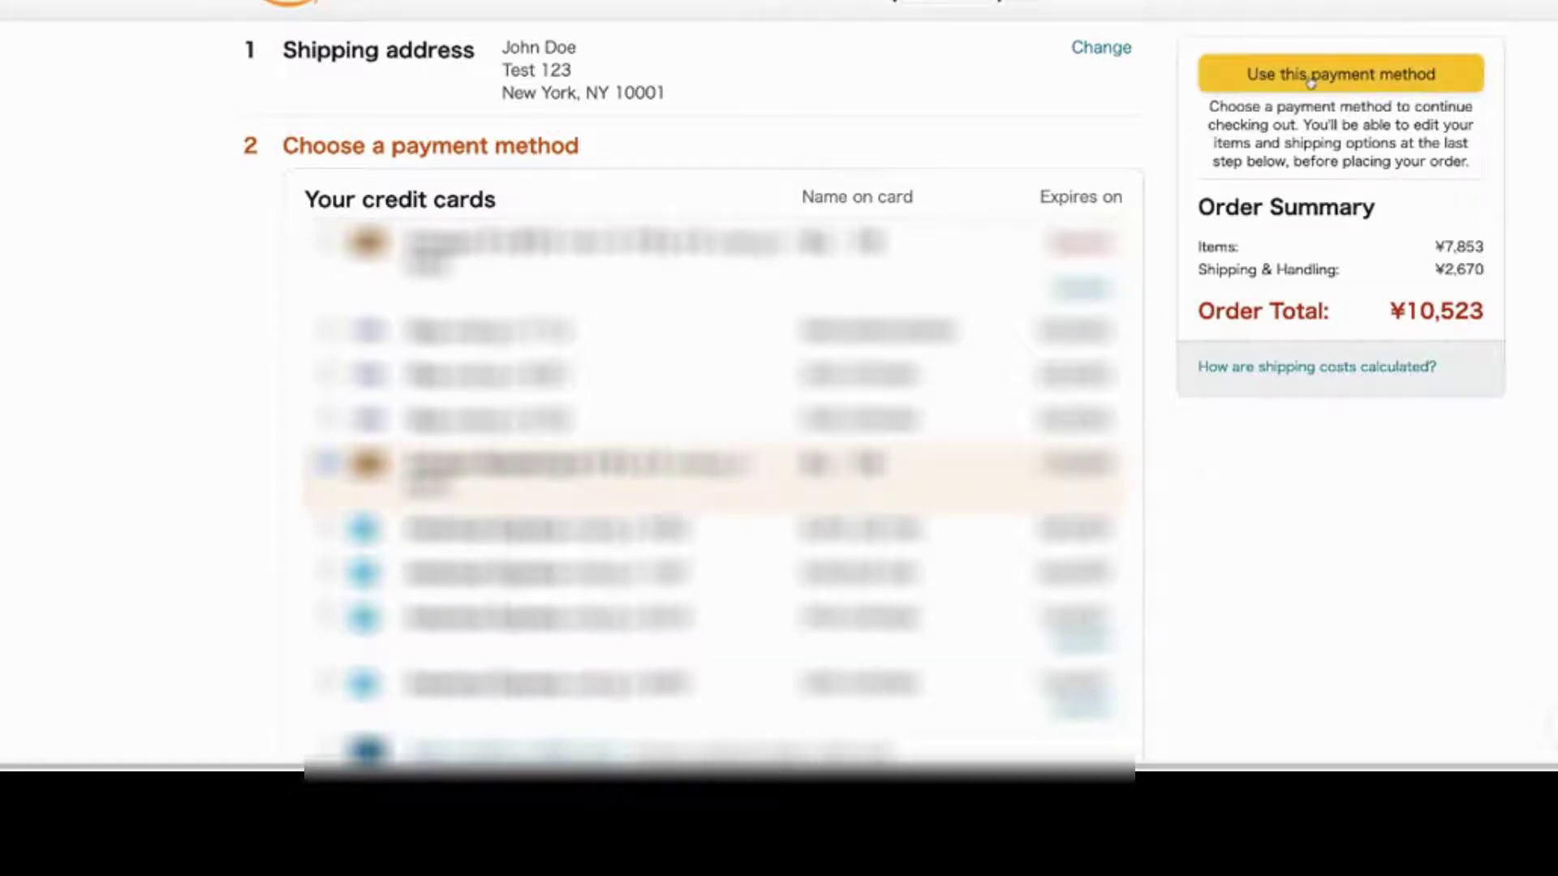
left_click(1311, 74)
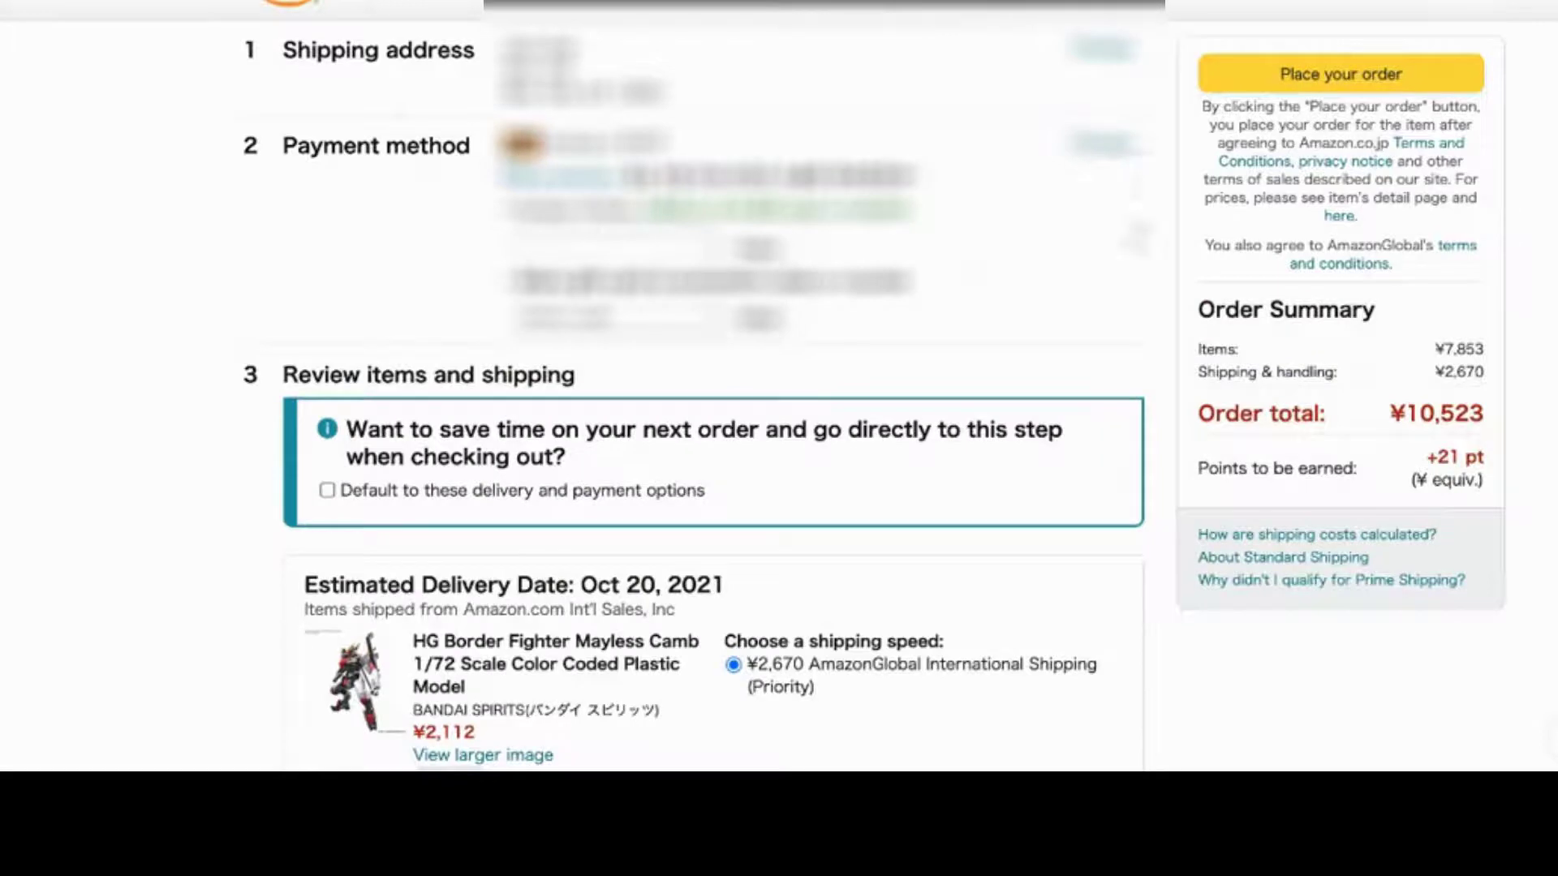
Review both models, the shipping speed and the shipping and handling charge in the order summary.
scroll(779, 386, "down", 6)
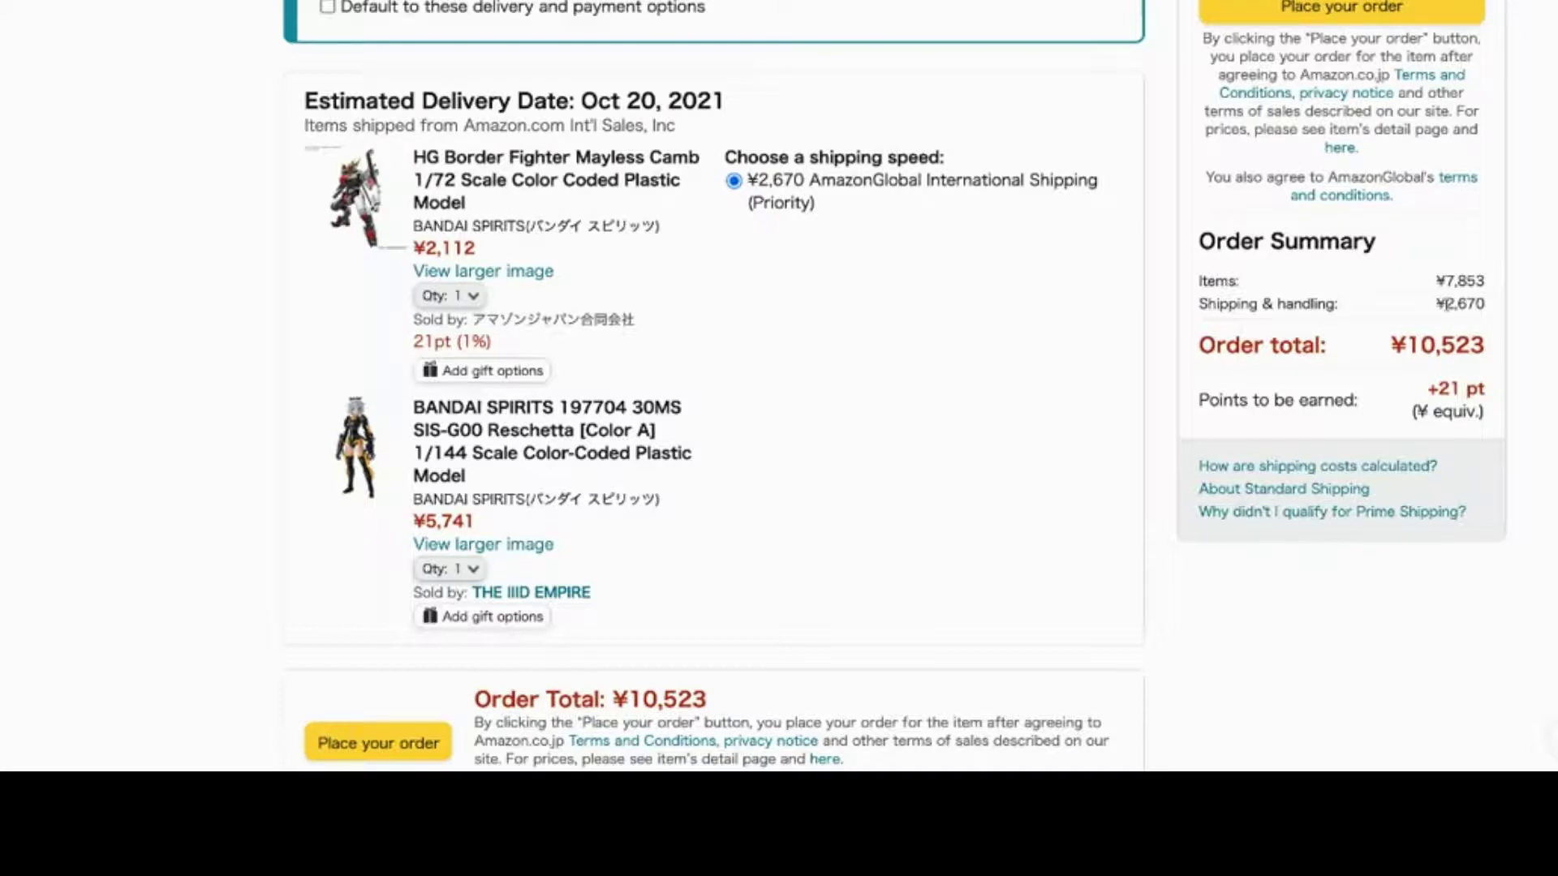
left_click_drag(1448, 305, 1538, 297)
left_click(1537, 297)
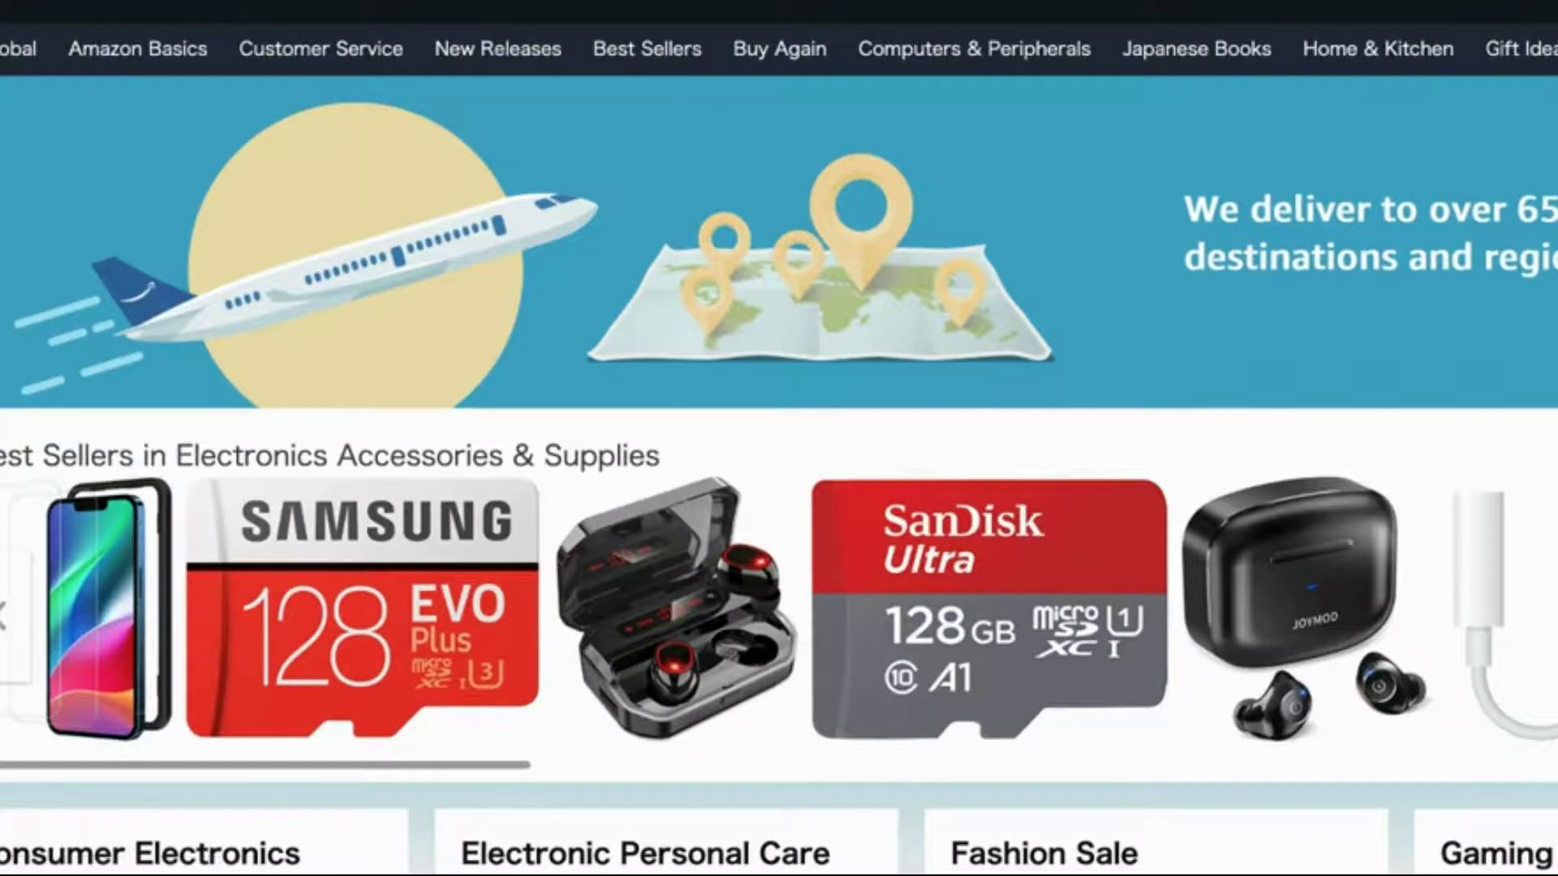
Open the customer service contact page through the site's Help page and switch its language to English.
scroll(779, 438, "down", 20)
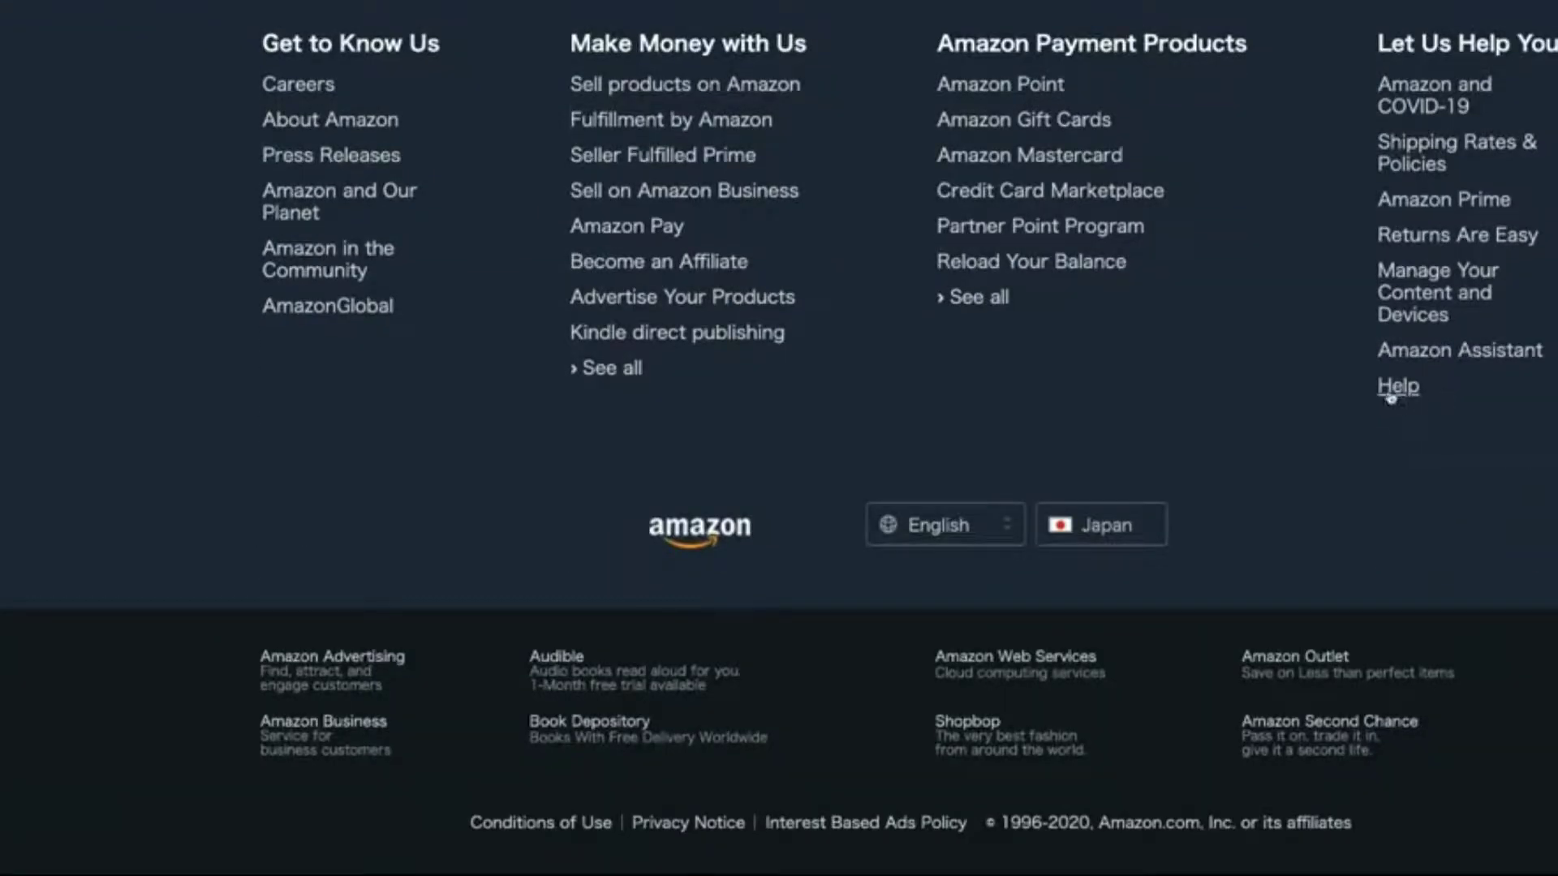
left_click(1397, 388)
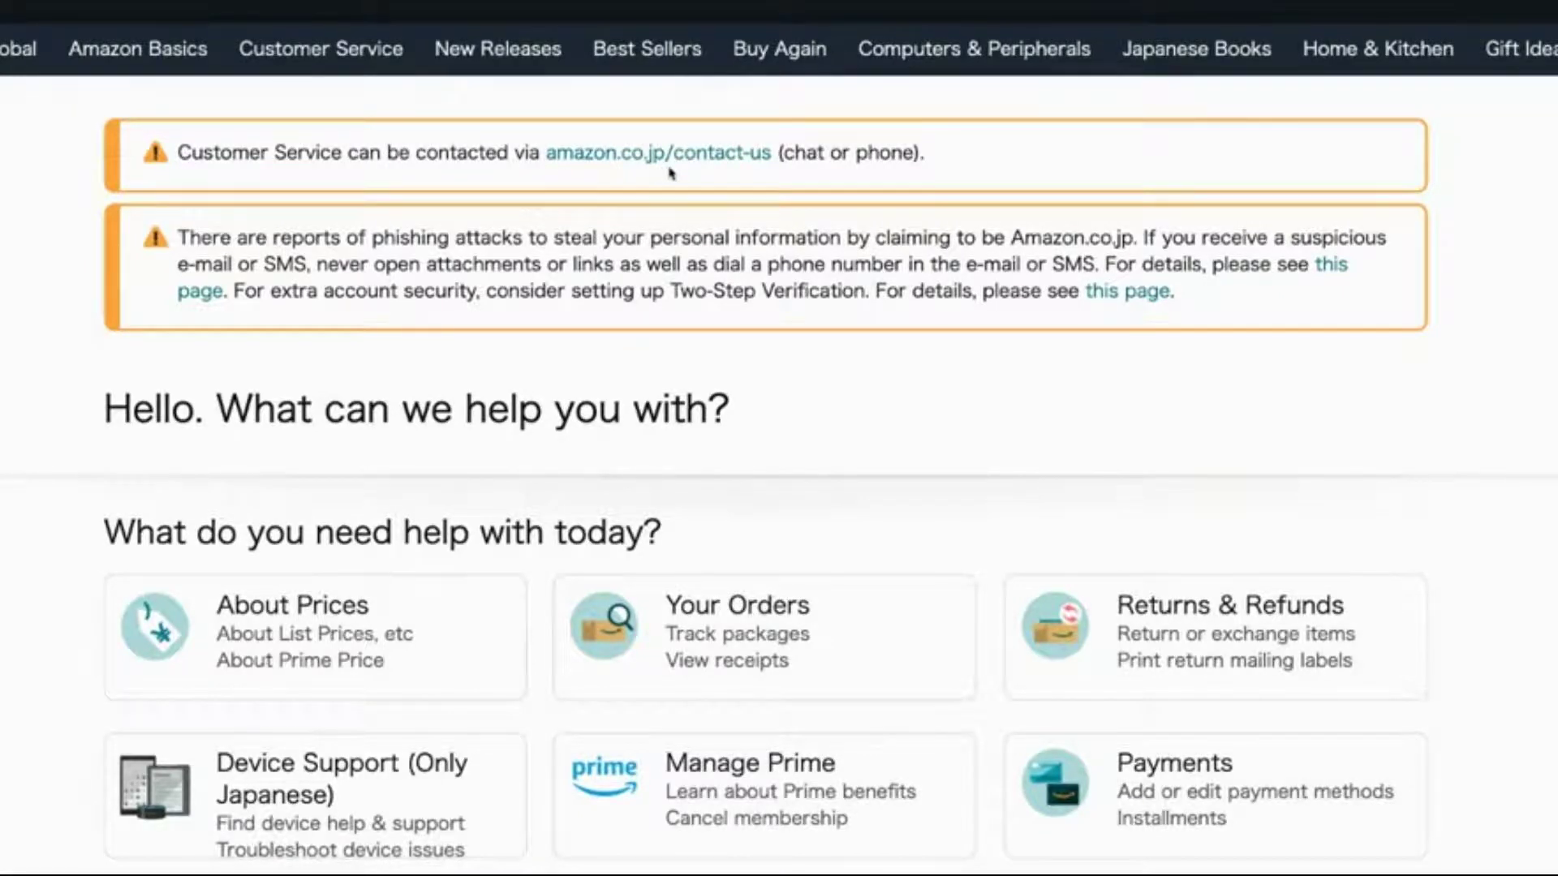
left_click(719, 158)
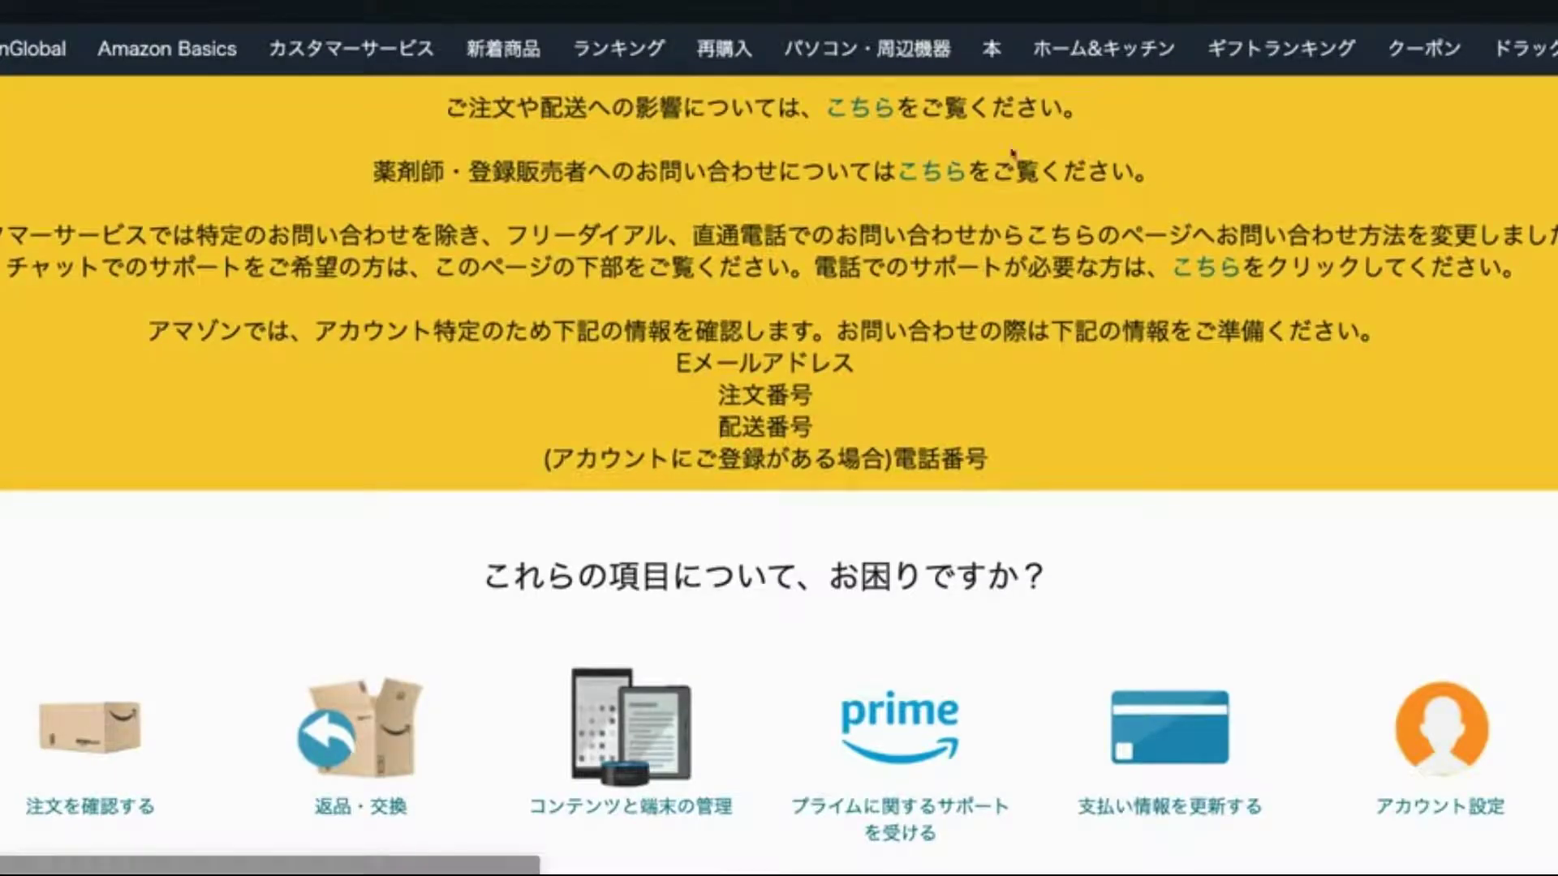
mouse_move(1219, 16)
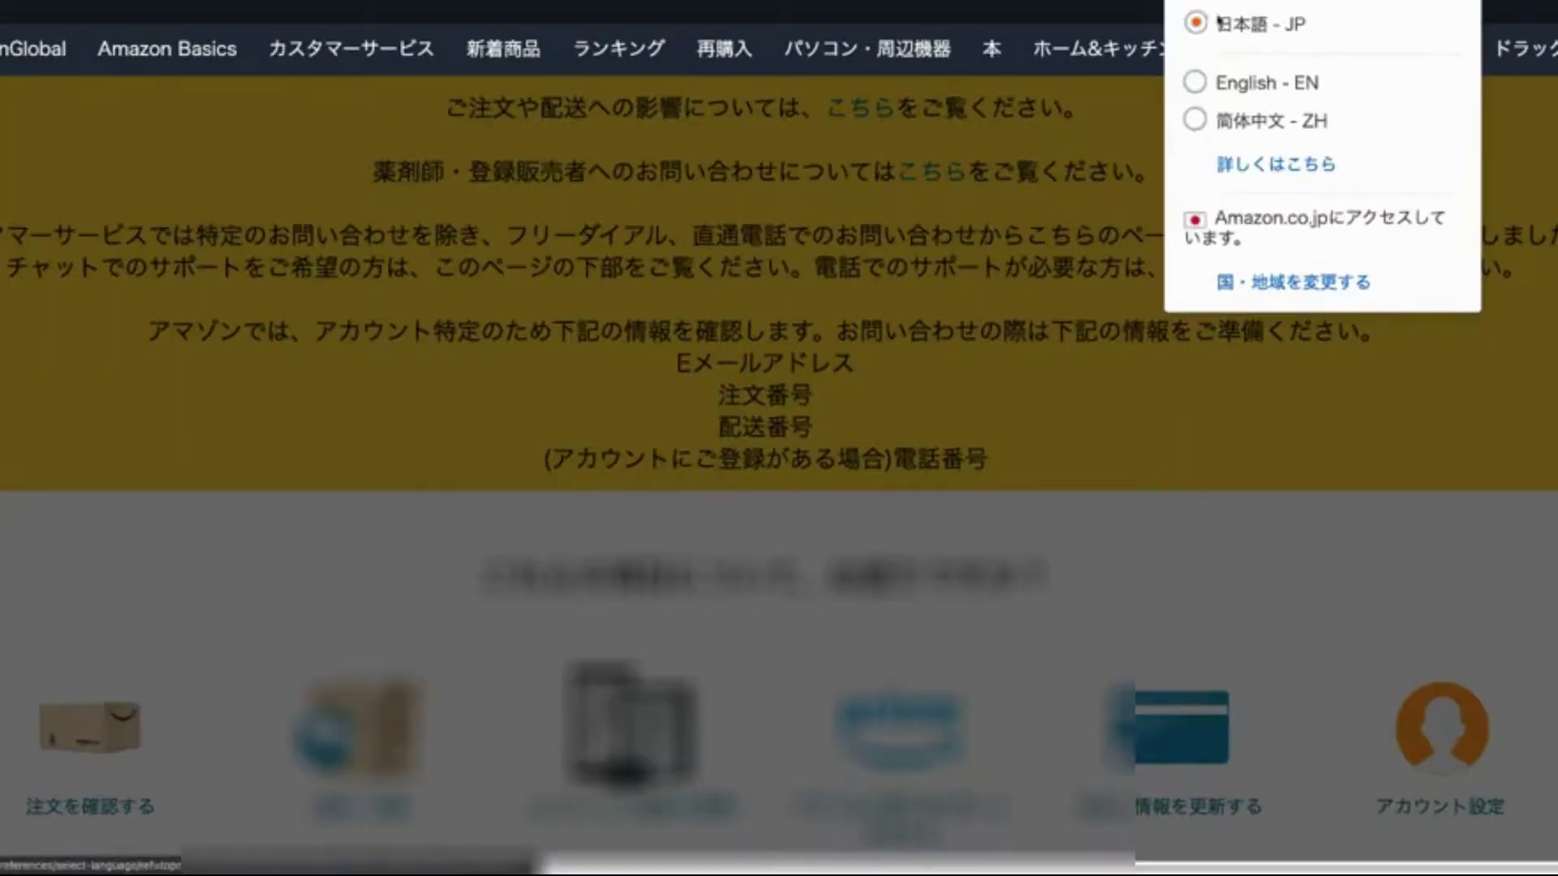
left_click(1191, 82)
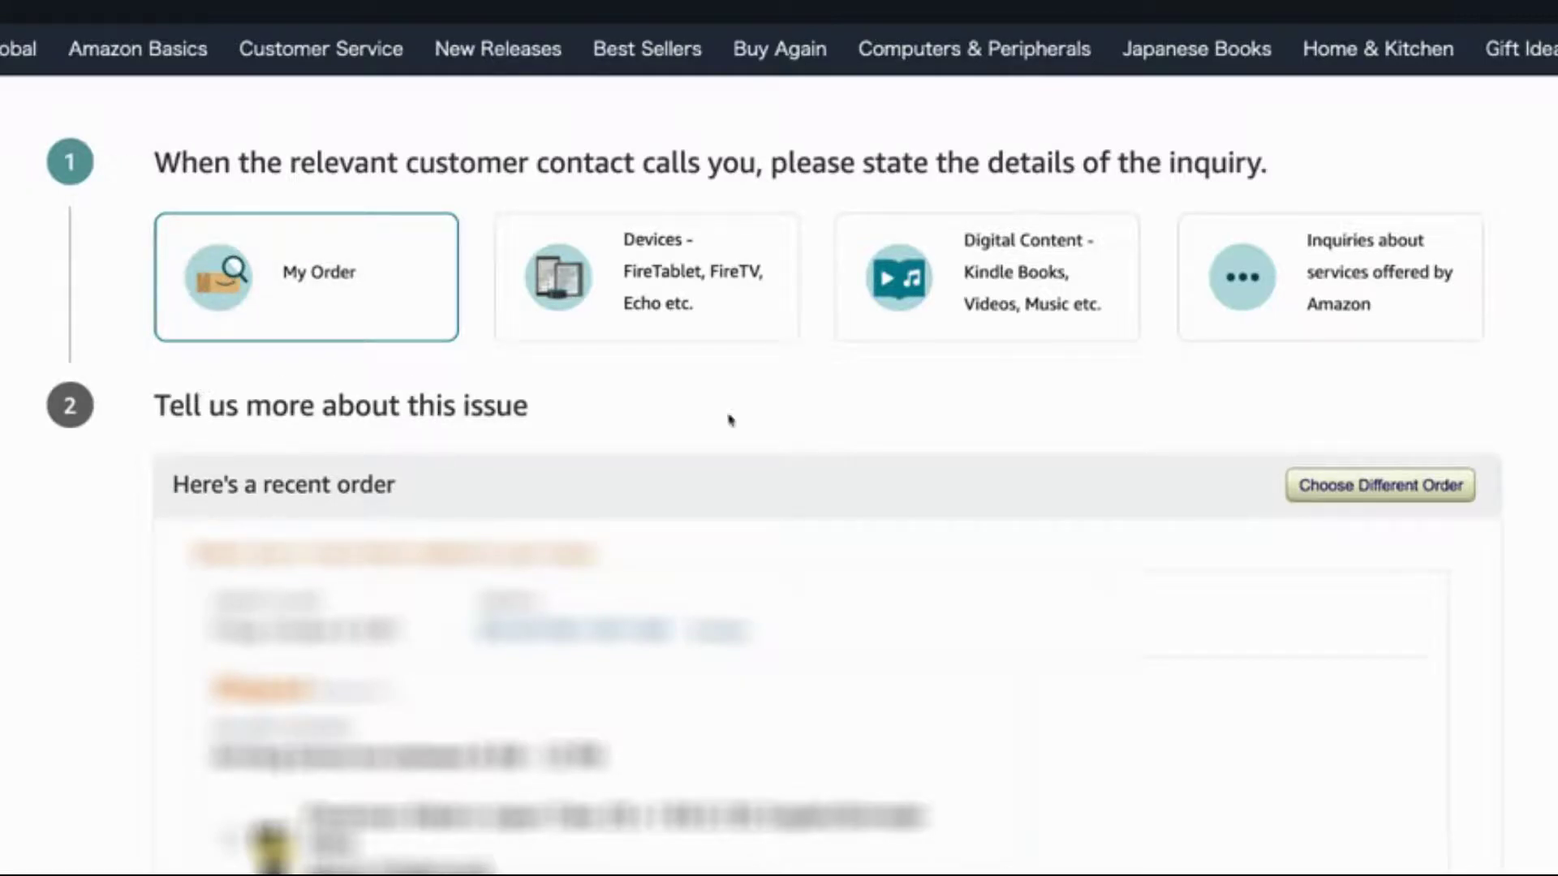
Choose "Problem with an item" as the inquiry reason for the recent order.
scroll(973, 595, "down", 3)
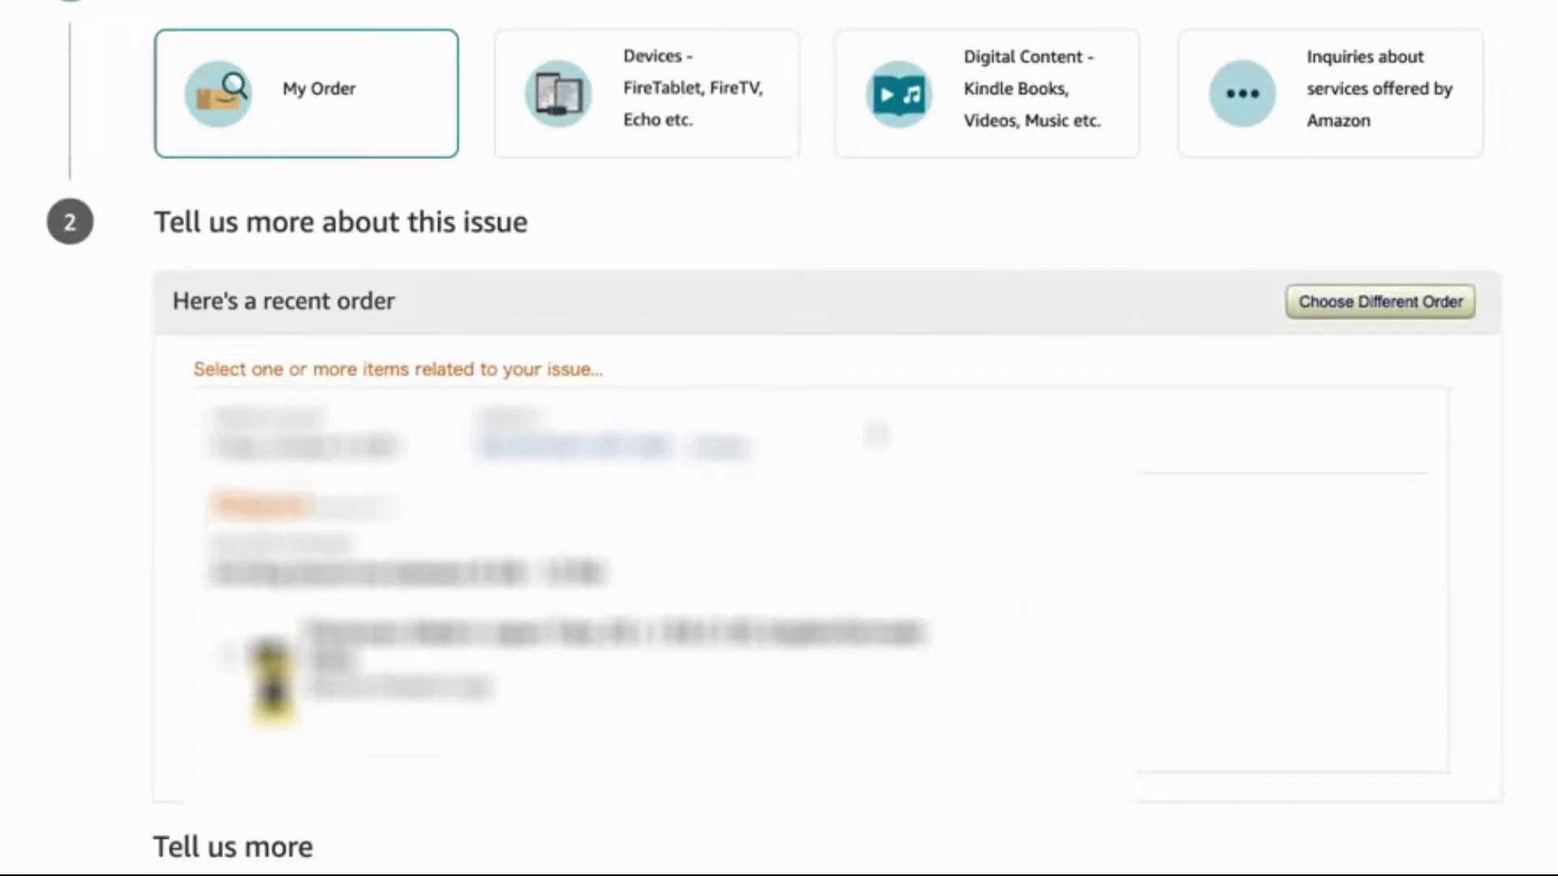
scroll(872, 435, "down", 6)
left_click(589, 438)
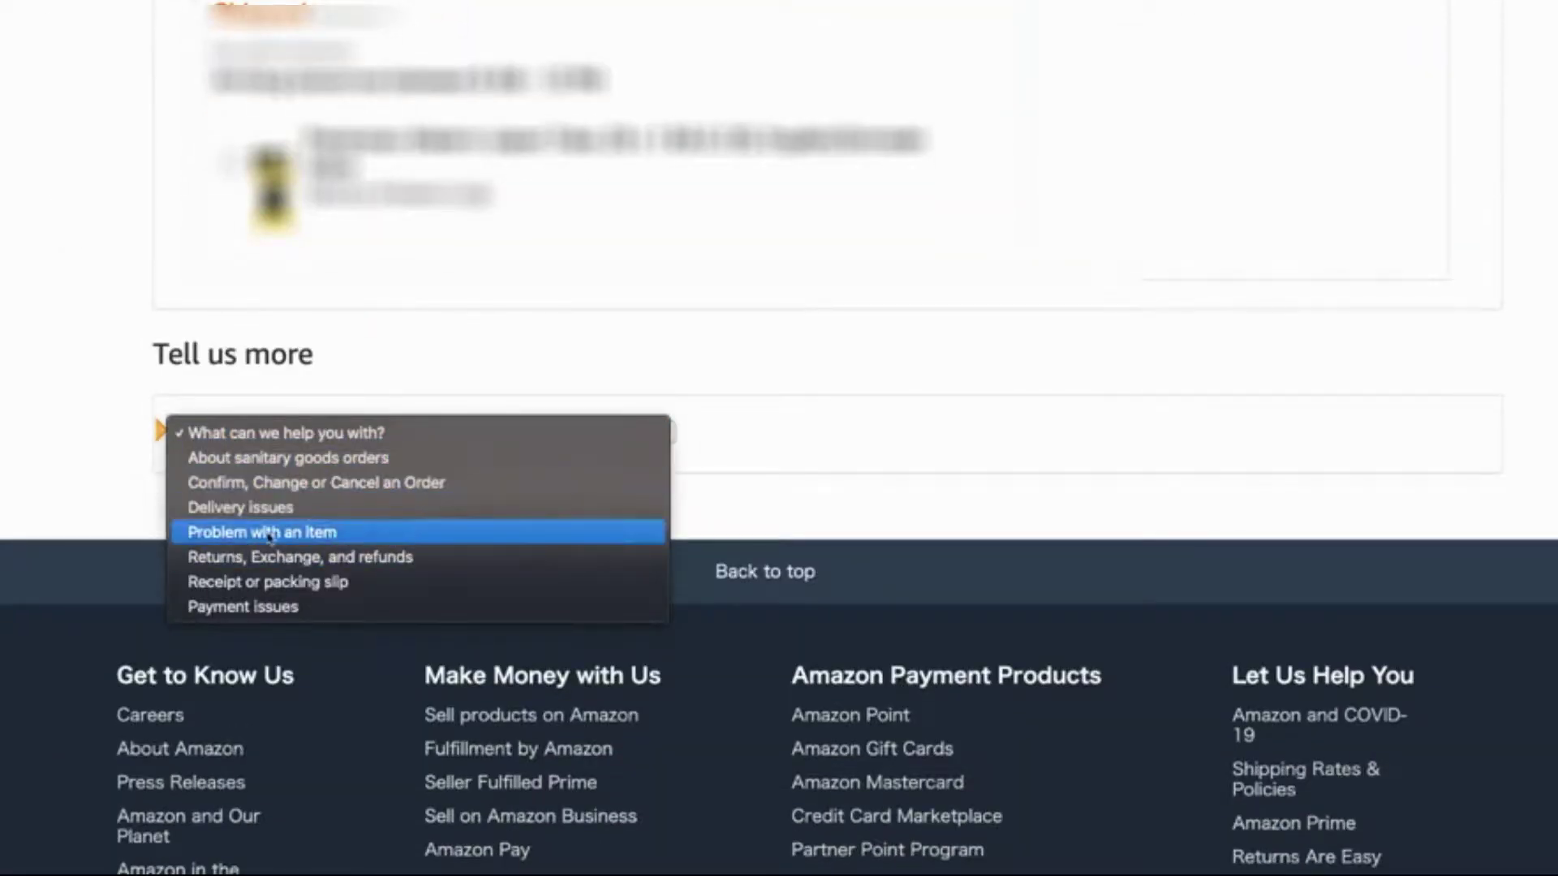
left_click(325, 535)
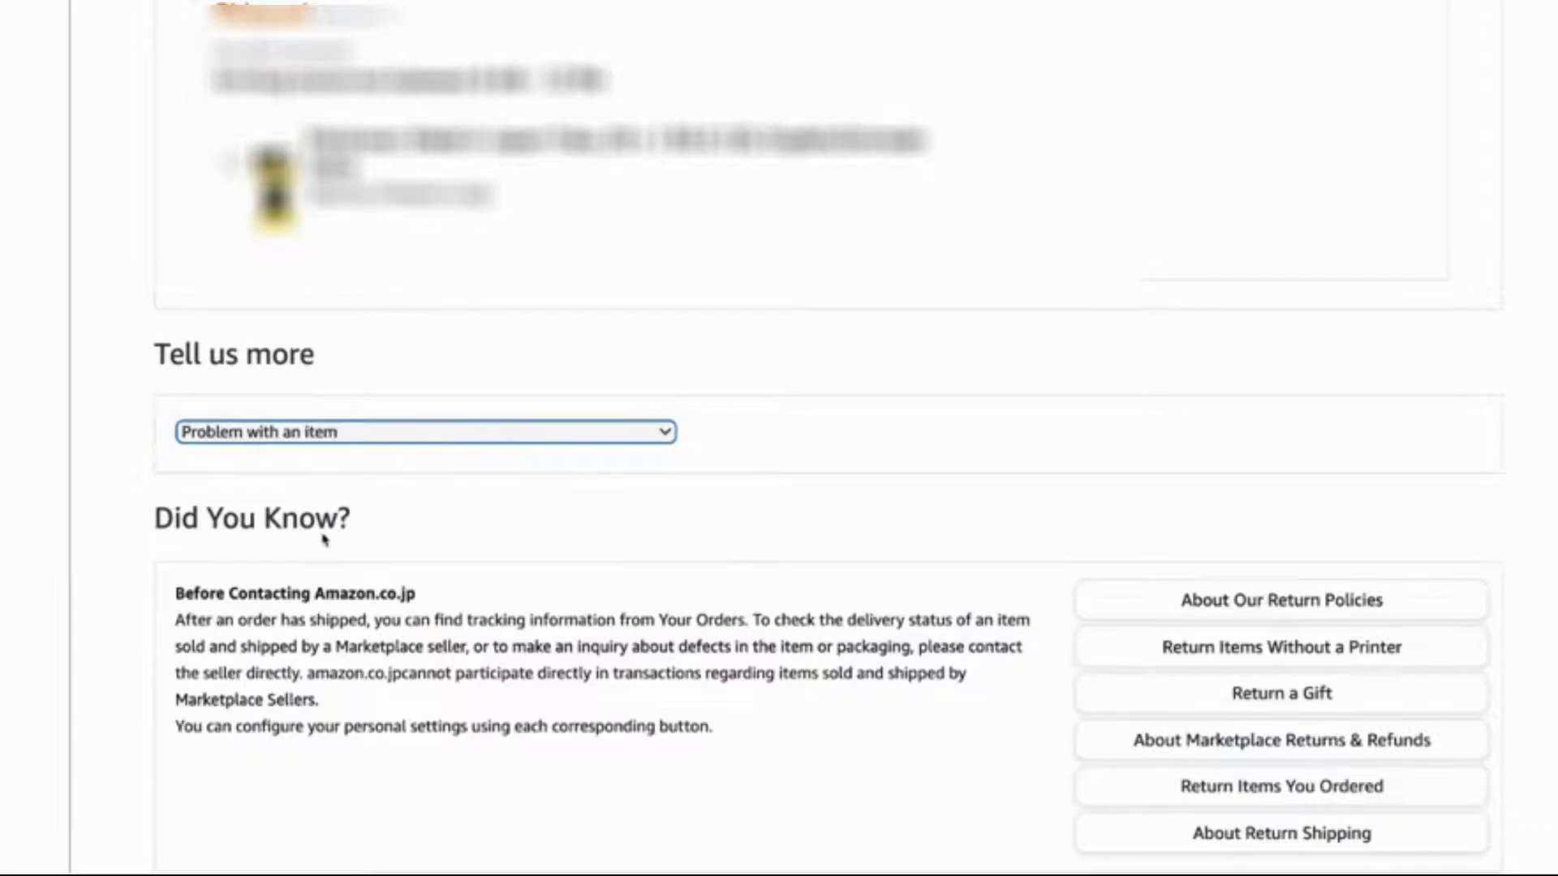
Read the "Before Contacting Amazon.co.jp" note about shipped orders and Marketplace sellers.
scroll(848, 479, "down", 3)
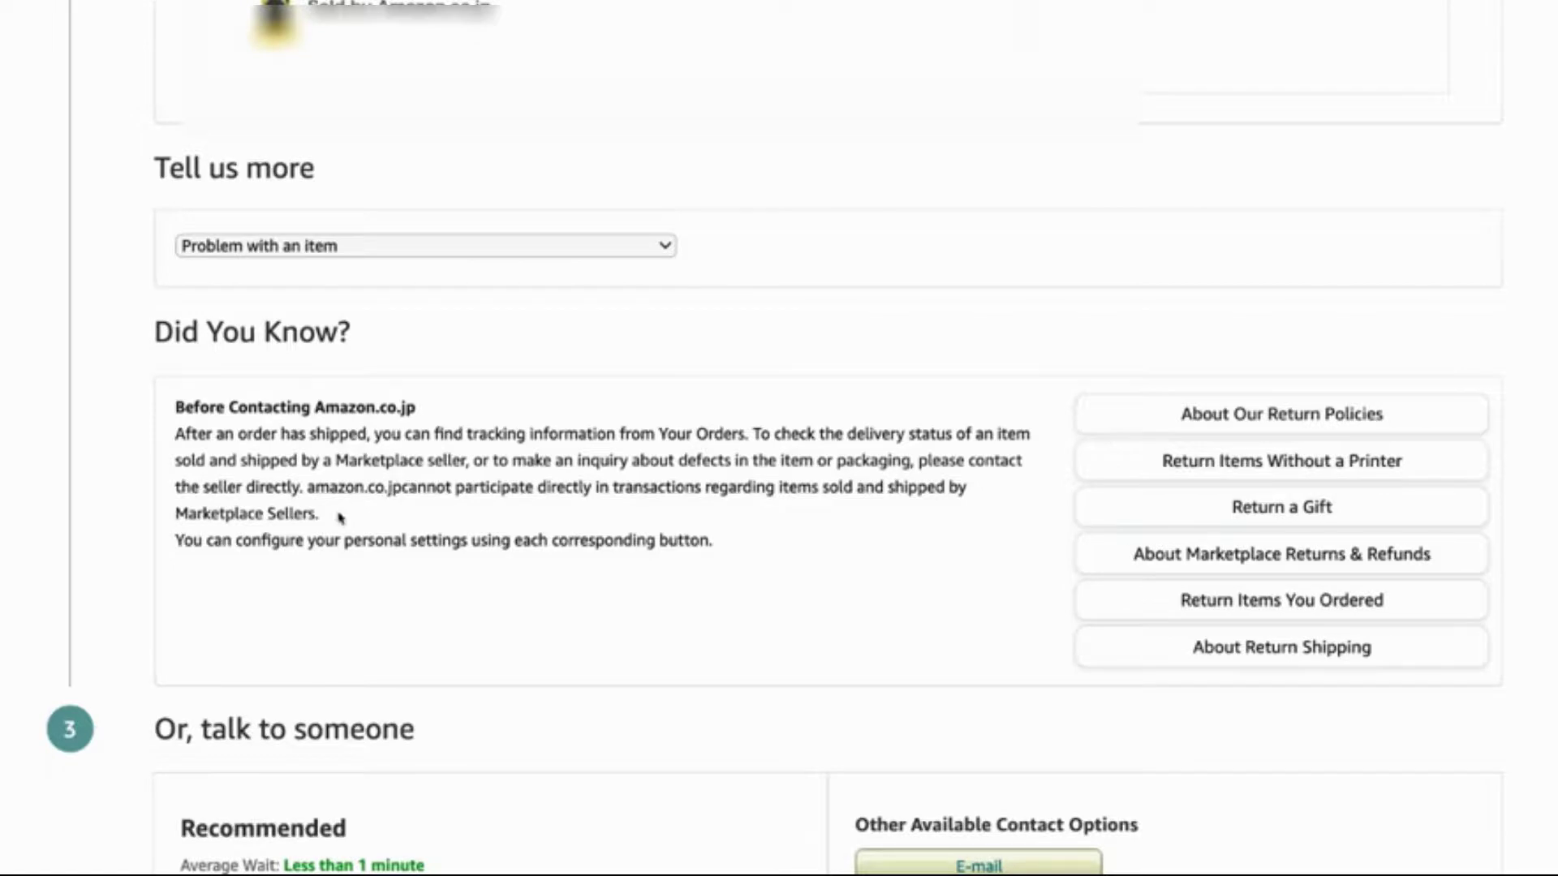
left_click_drag(318, 514, 172, 442)
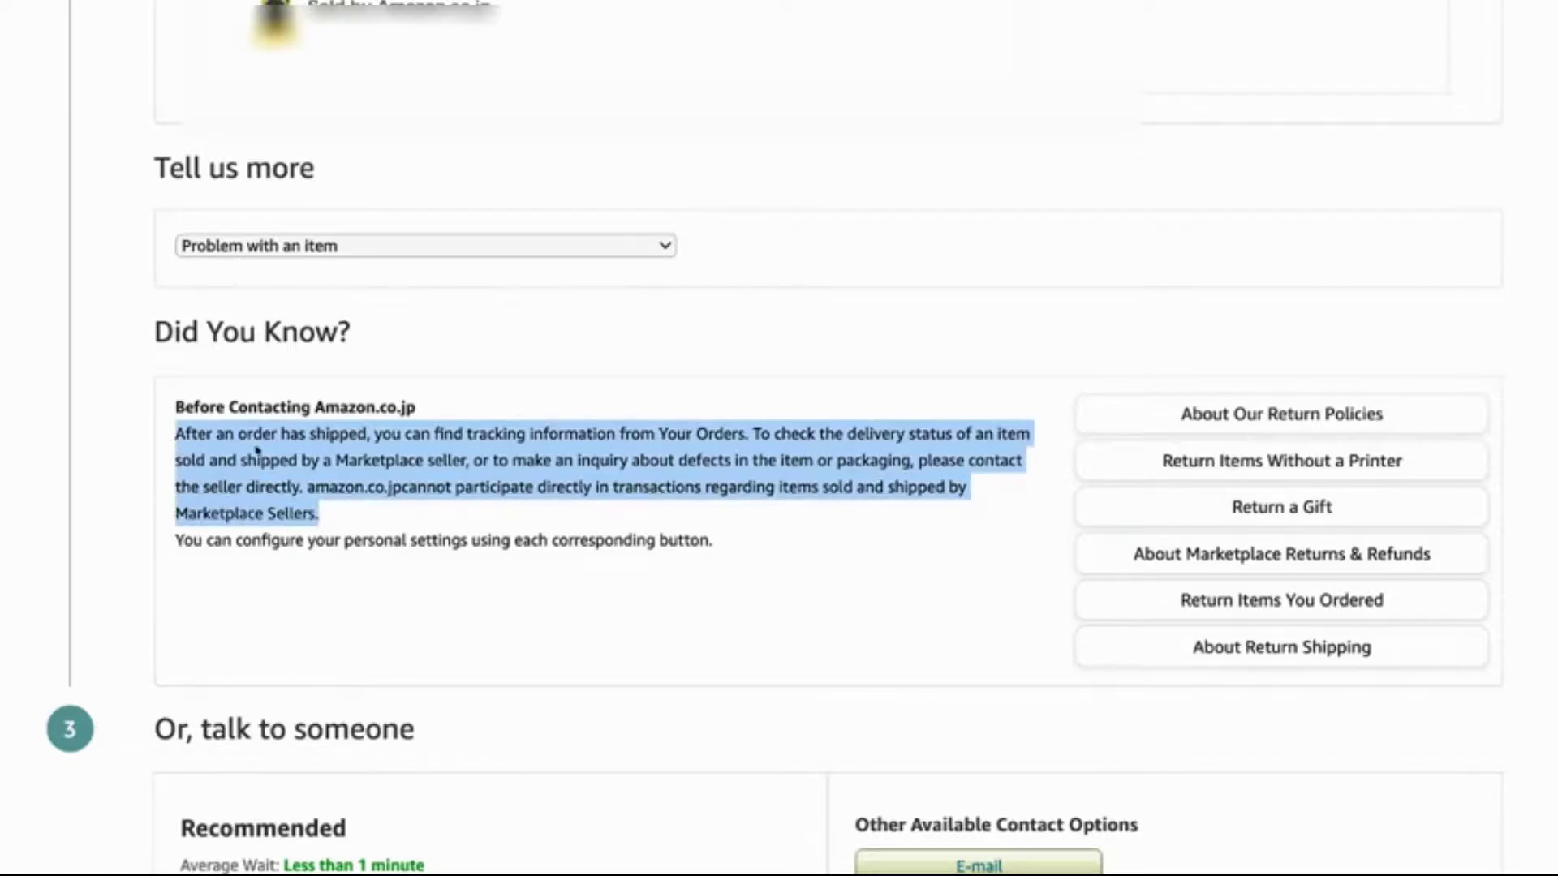
left_click(410, 517)
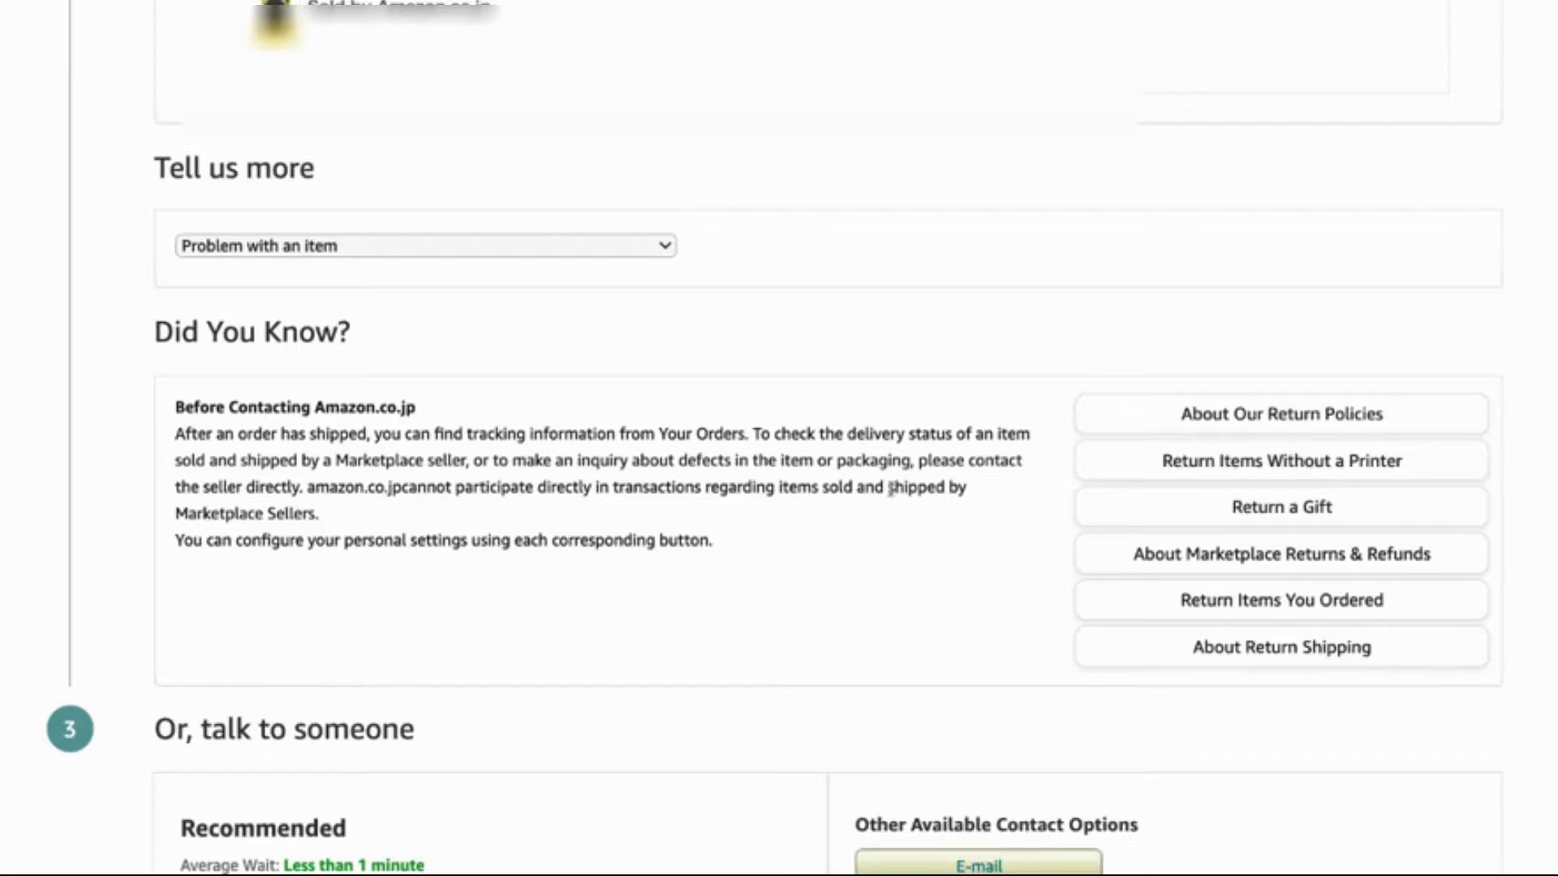
Look through the phone, e-mail and chat options for talking to customer service.
scroll(778, 430, "down", 2)
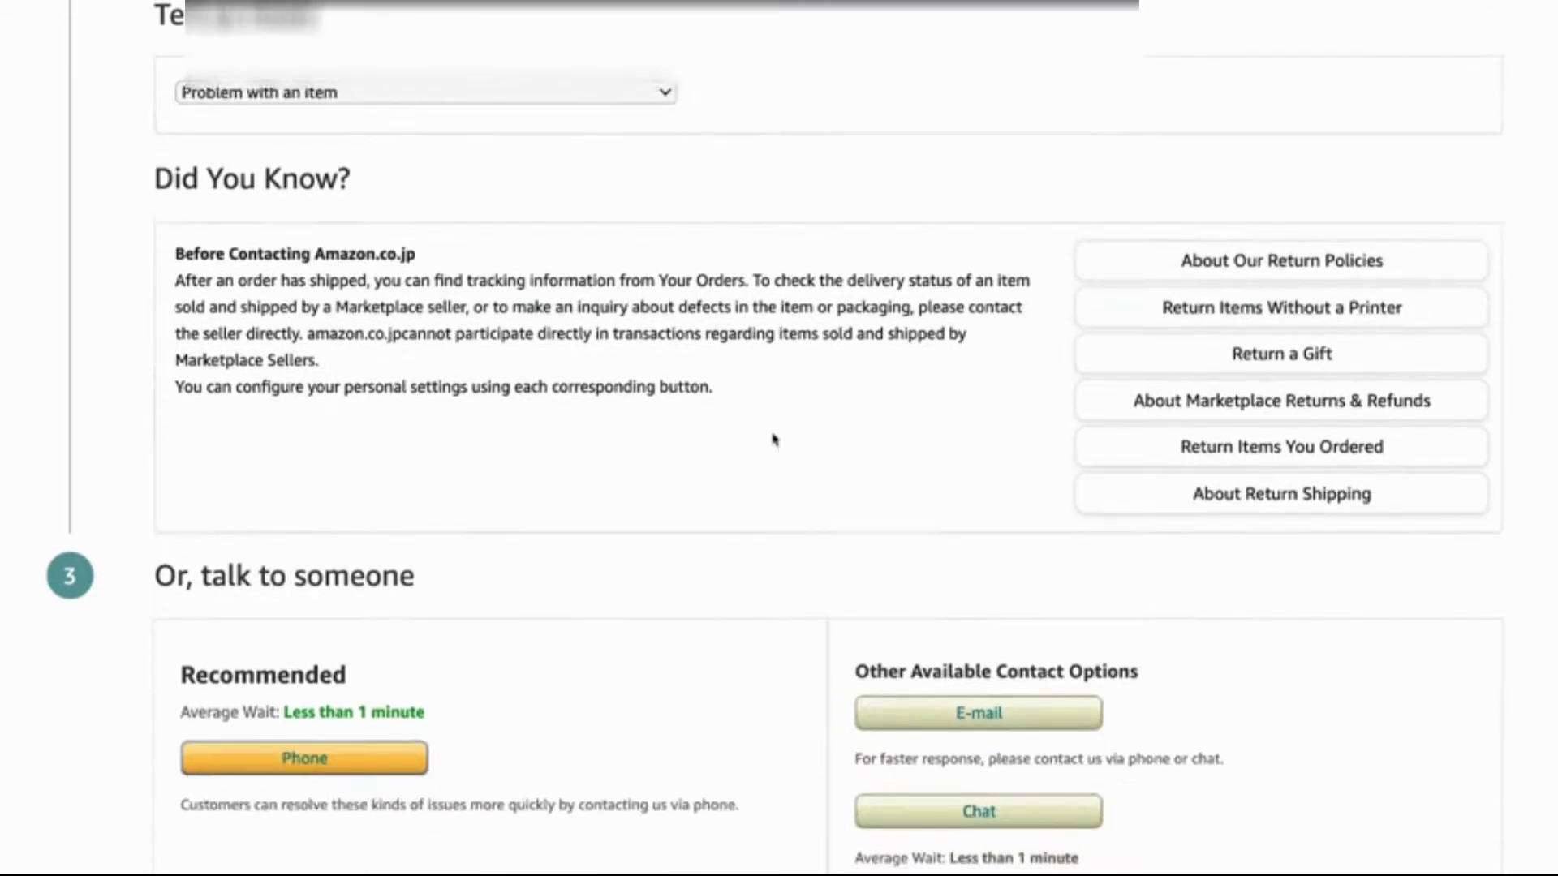
scroll(659, 427, "down", 2)
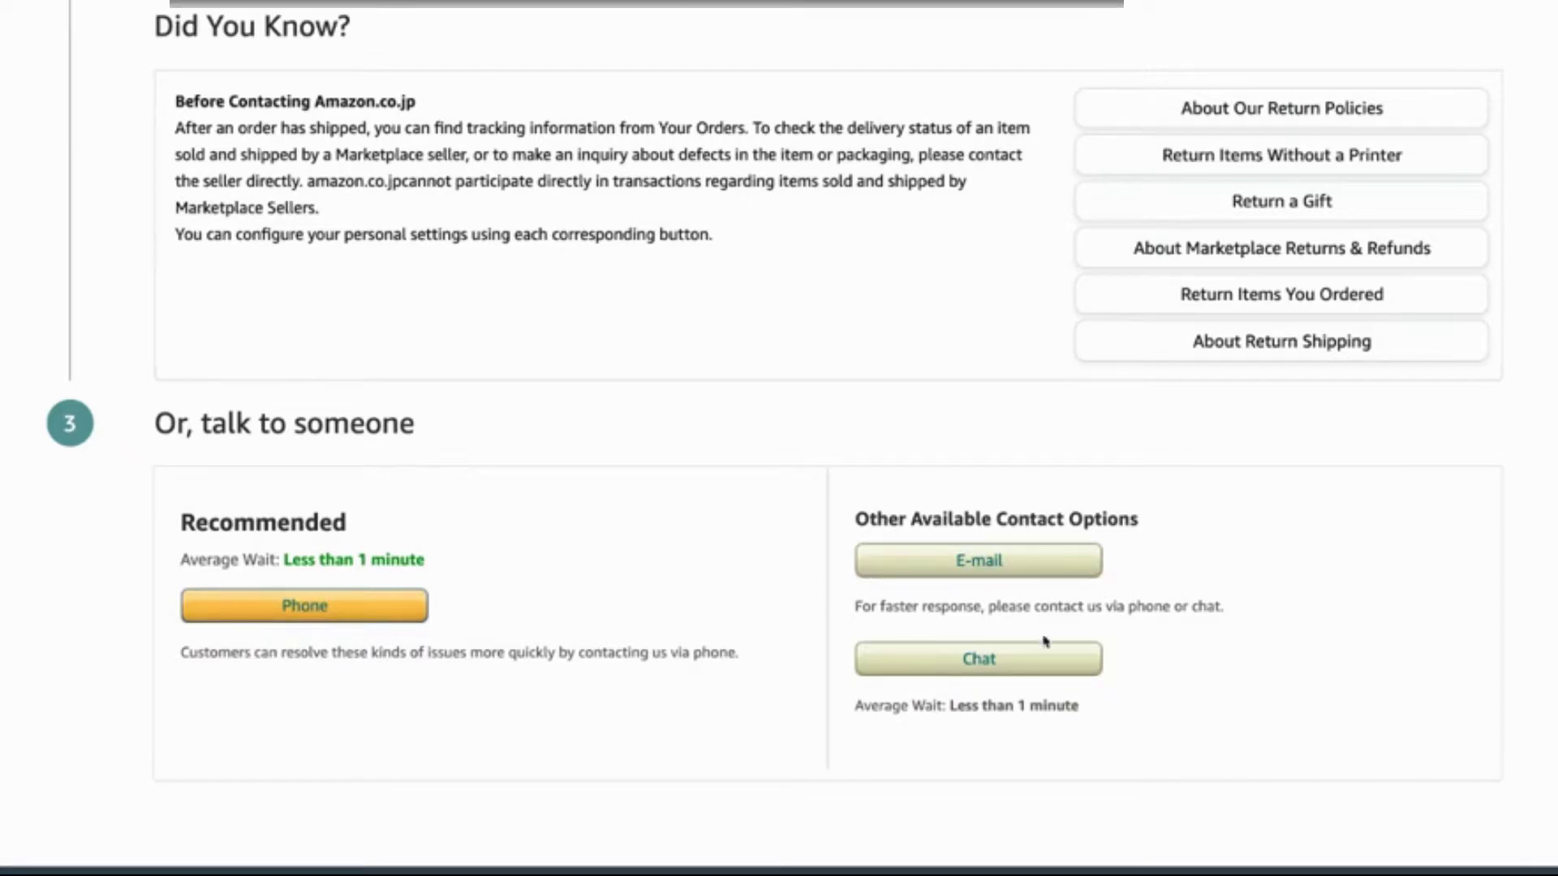
left_click(1004, 661)
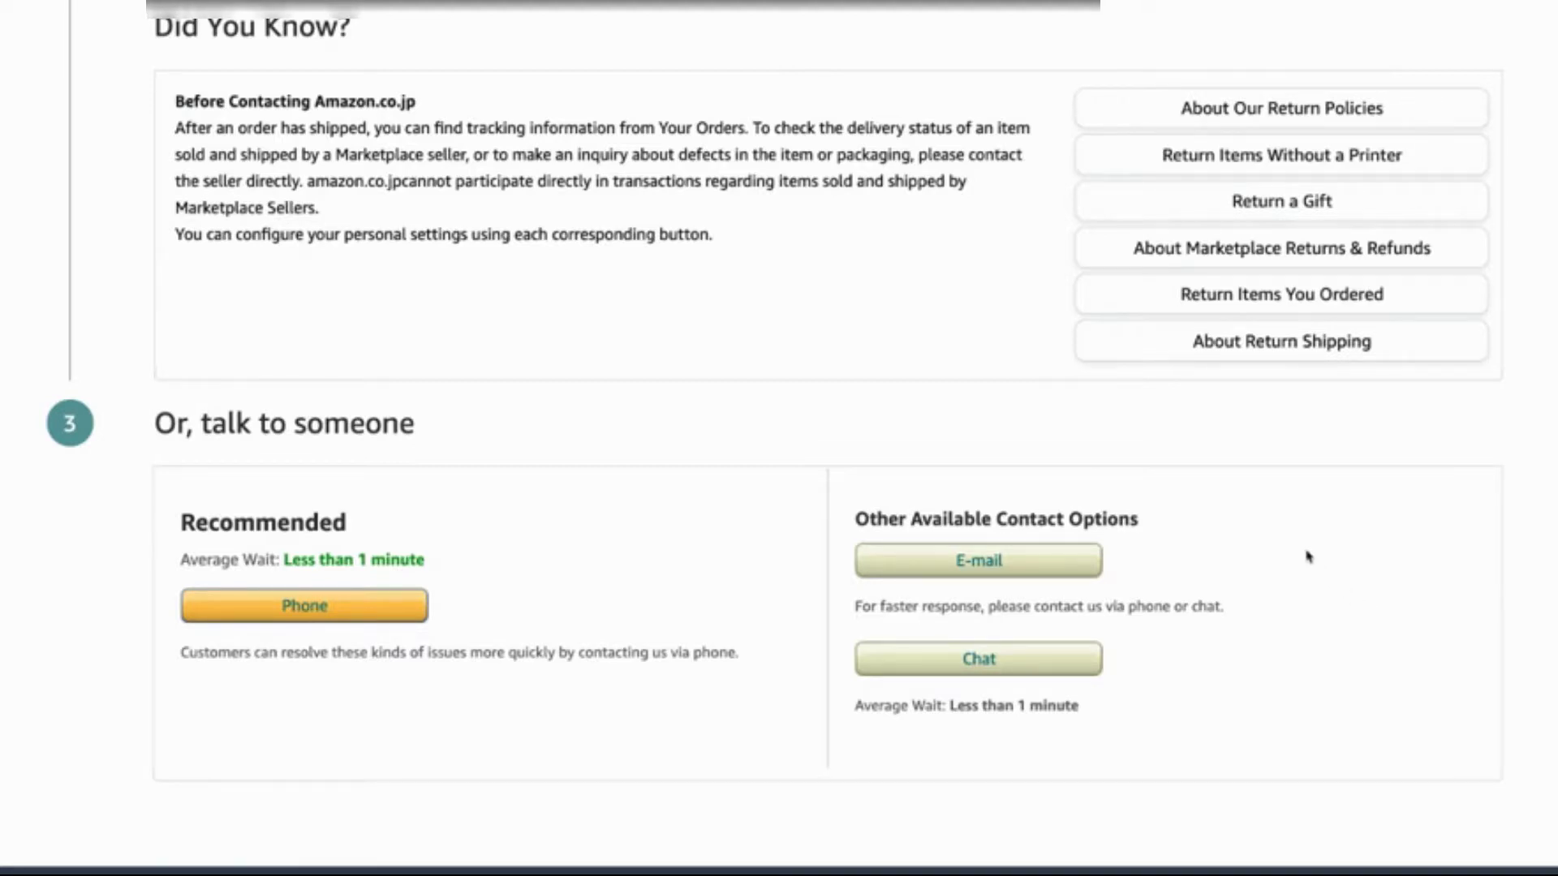
scroll(1306, 557, "up", 12)
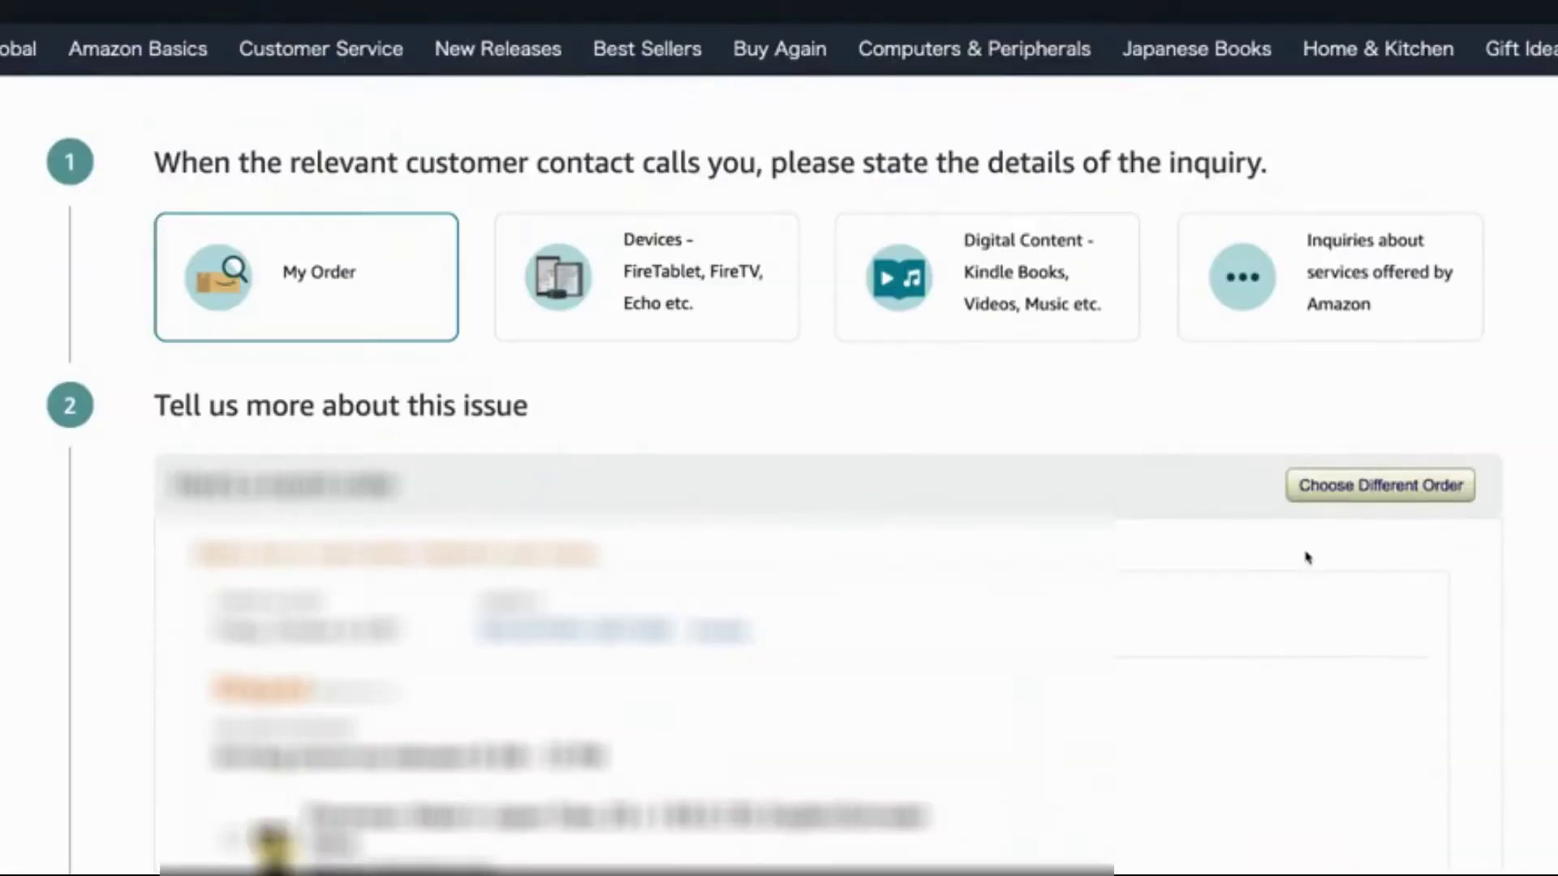